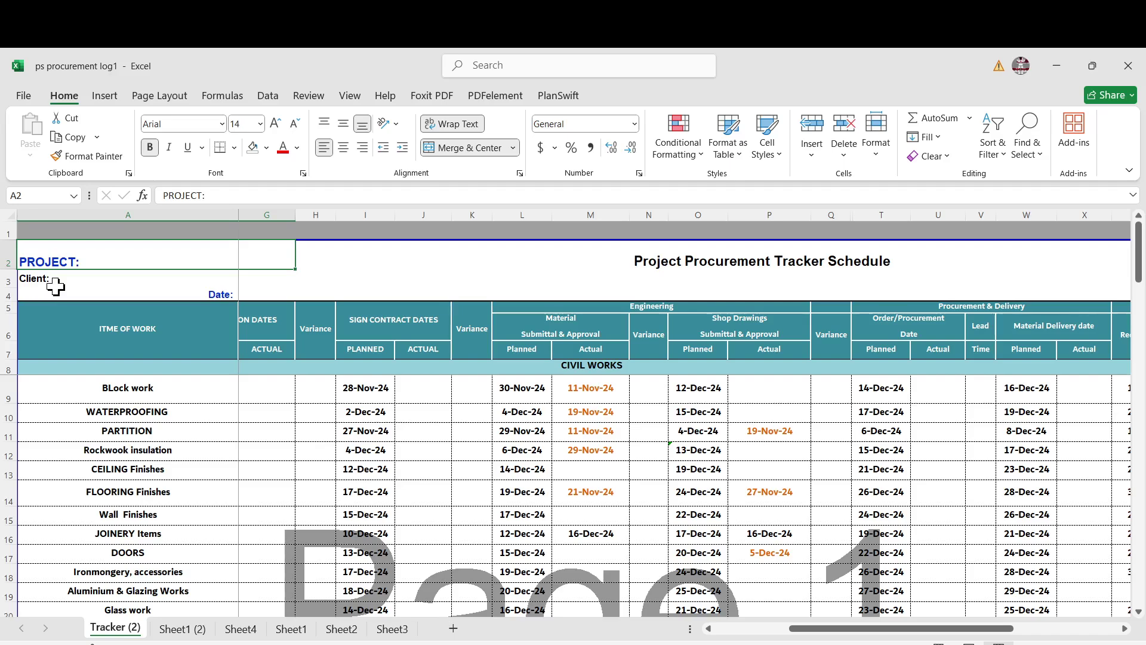
Review the tracker's Client and Date fields and the ITME OF WORK column heading
click(48, 281)
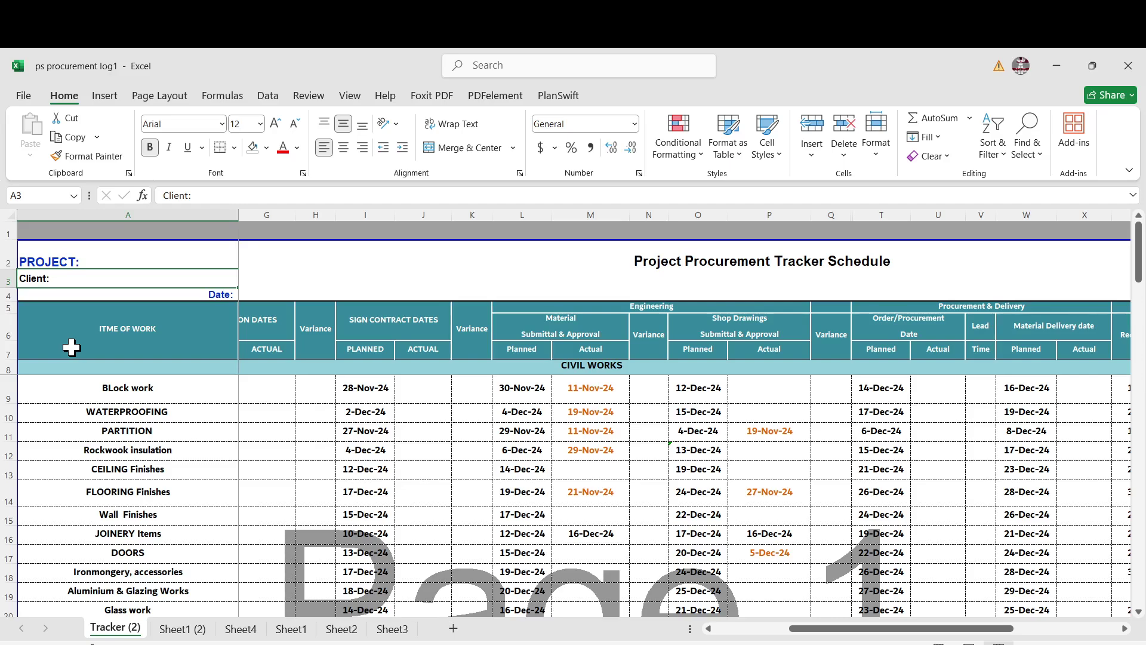
click(136, 294)
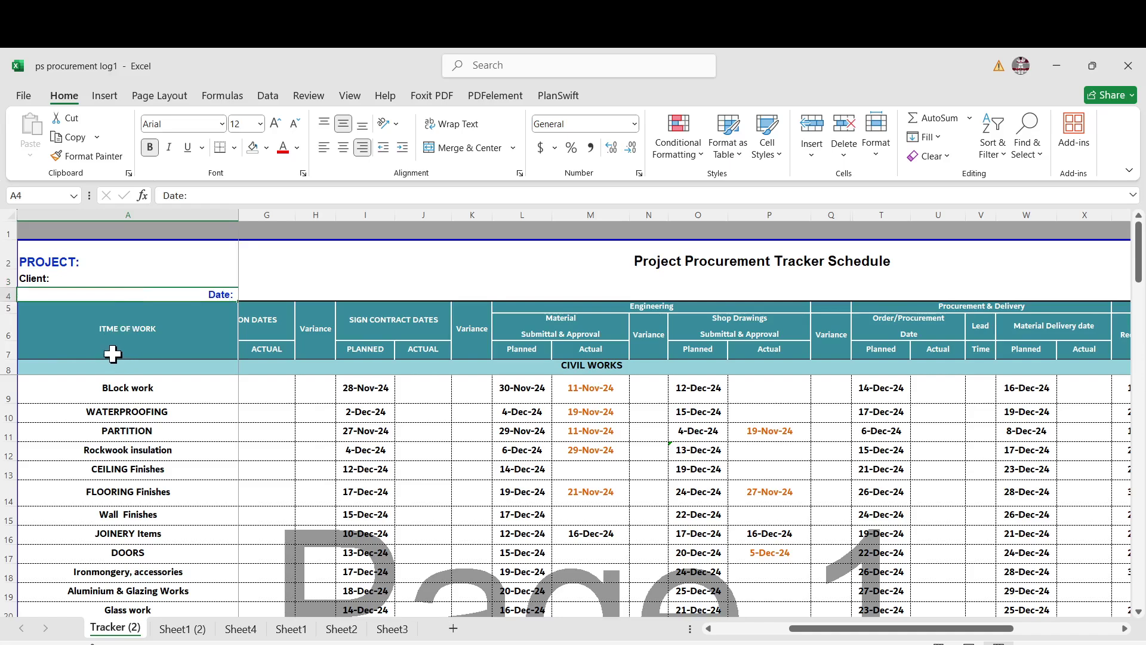
click(125, 326)
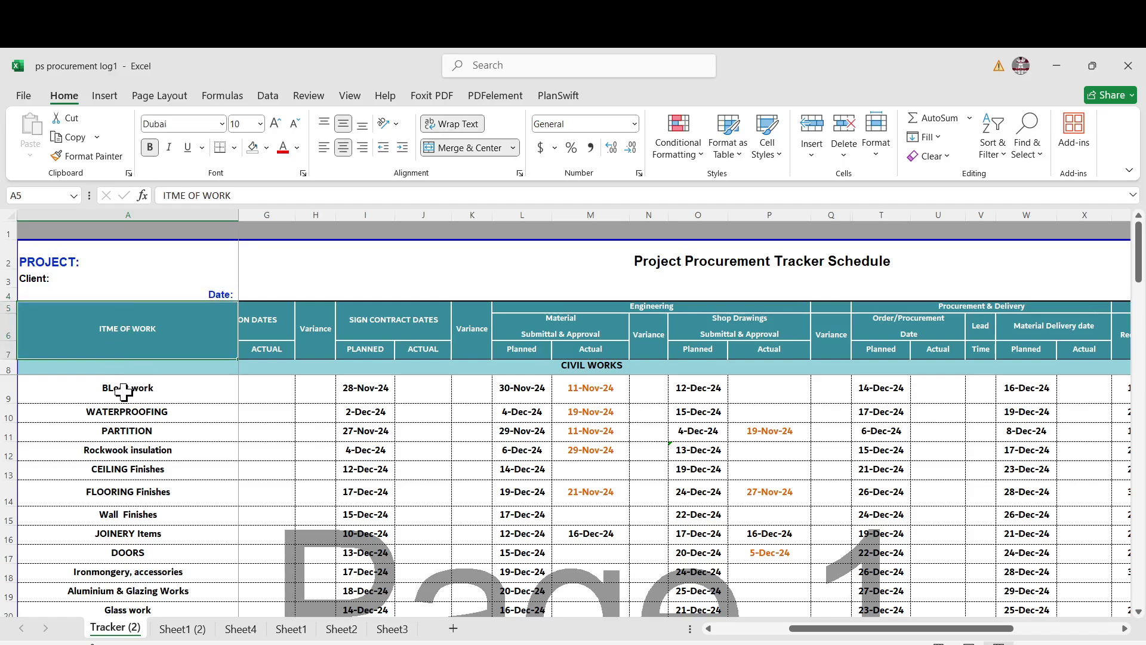
scroll(156, 382, down, 2)
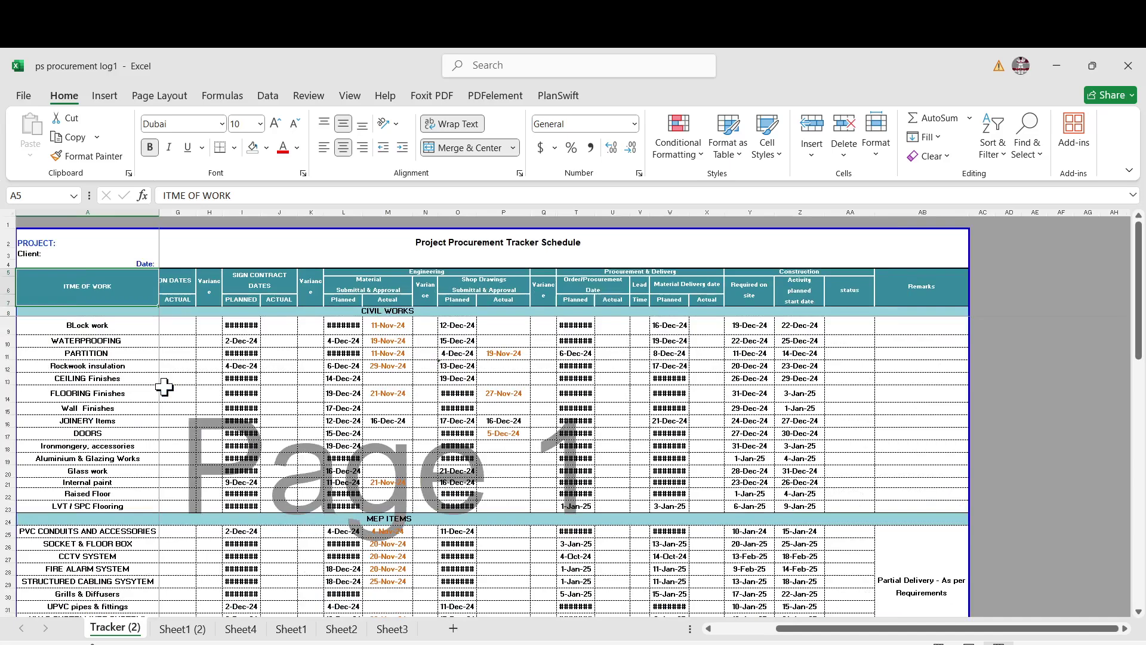
click(62, 321)
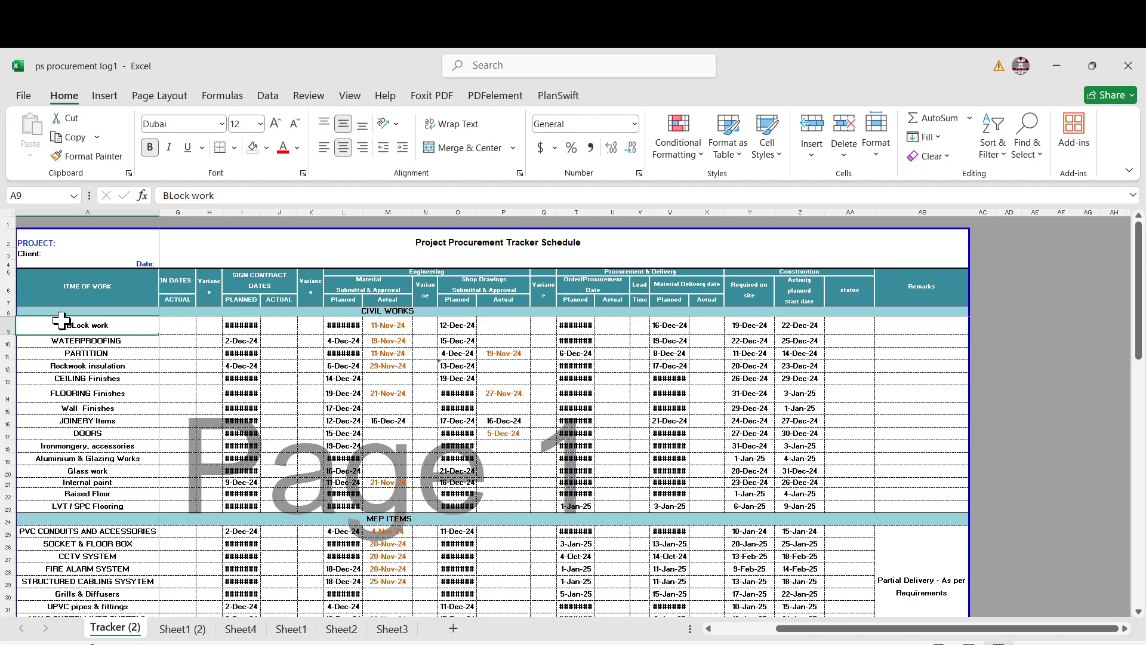
scroll(56, 302, up, 3)
click(64, 323)
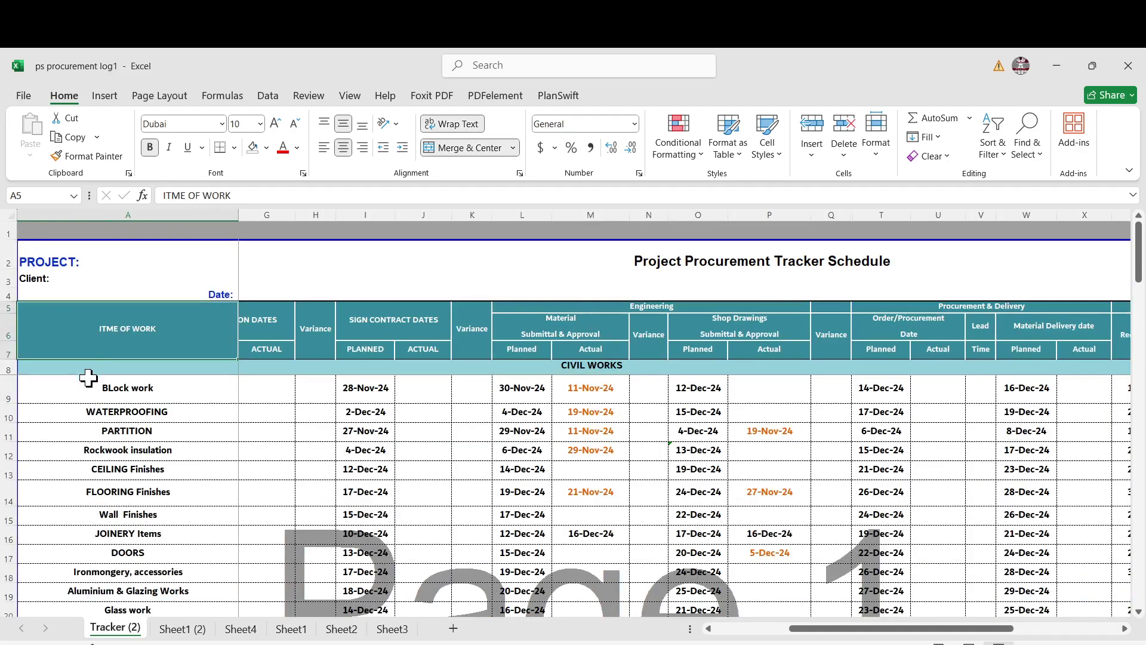
scroll(68, 356, up, 2)
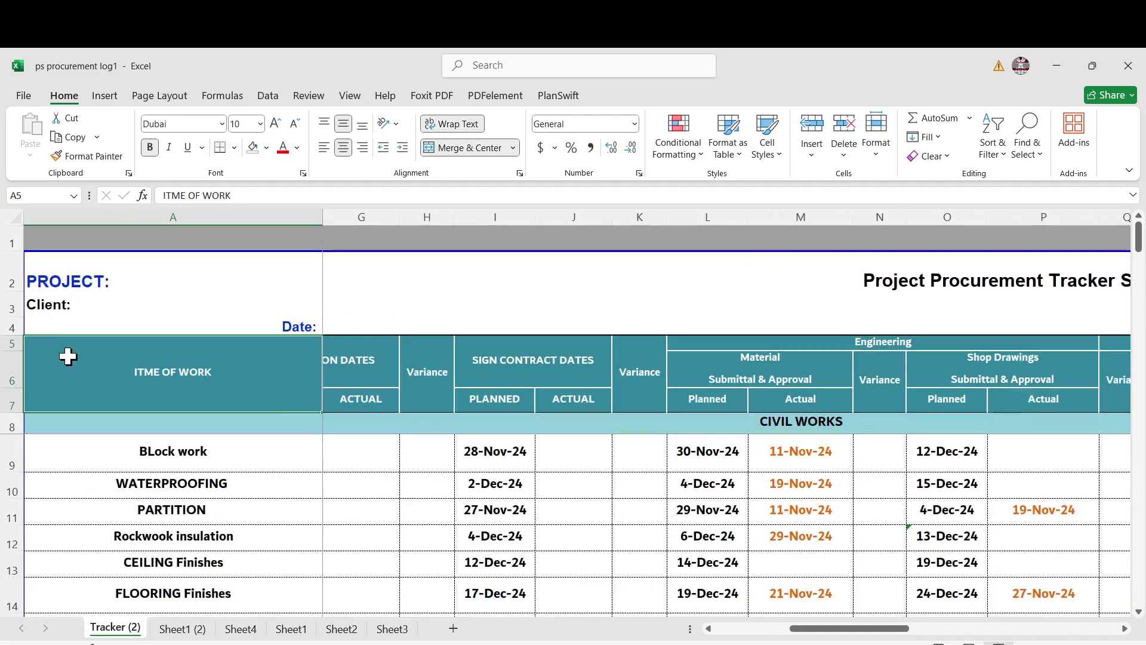
Look through the work items listed under CIVIL WORKS, MEP ITEMS and PROVISIONAL SUM ITEMS, returning to the ITME OF WORK heading
click(141, 441)
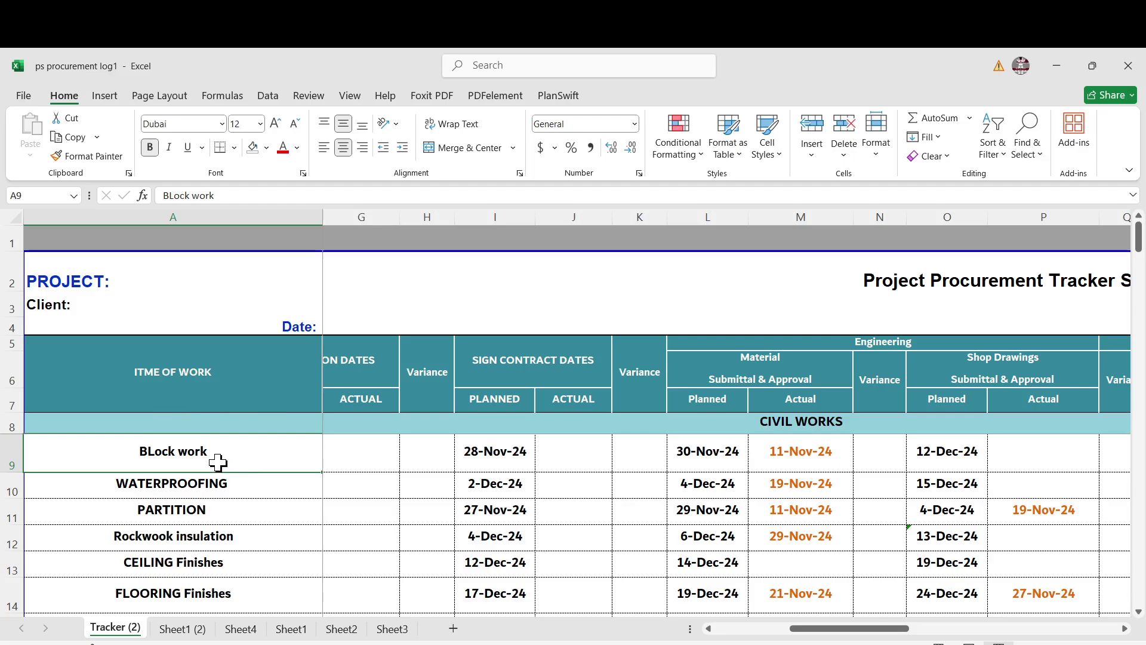
scroll(239, 457, down, 3)
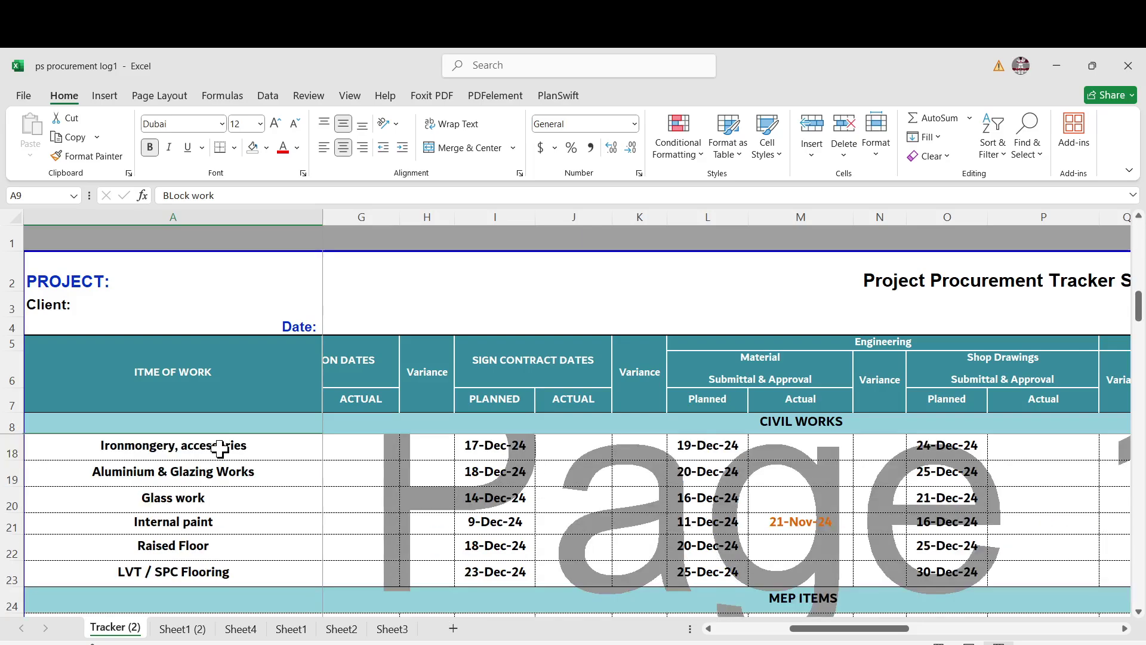
scroll(249, 469, down, 3)
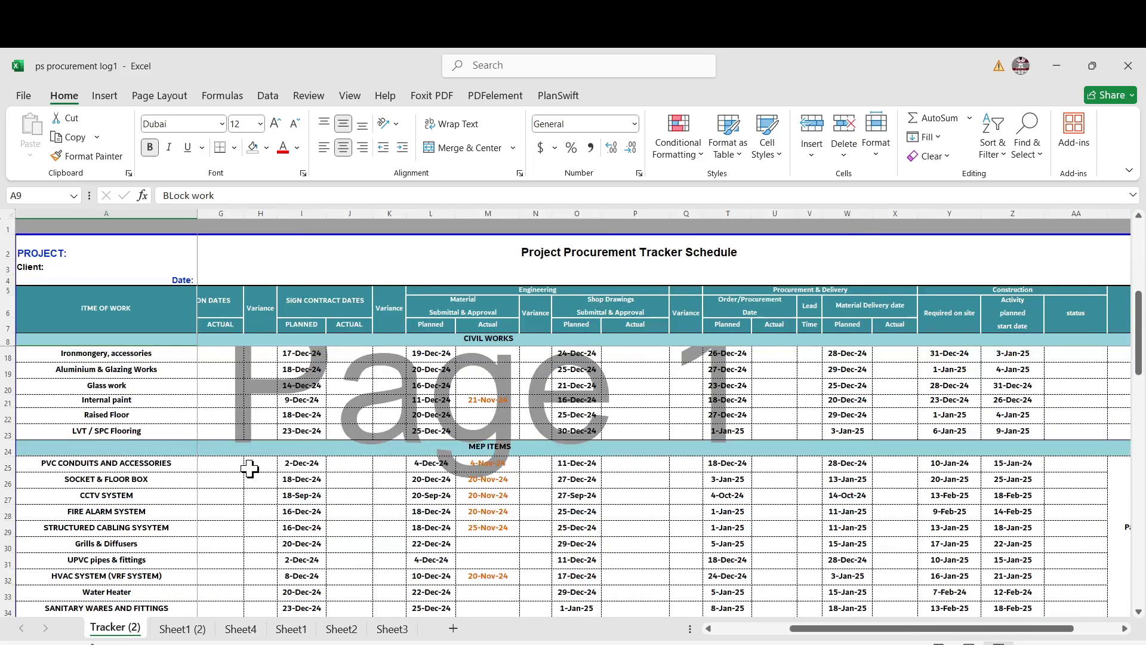
scroll(249, 470, down, 4)
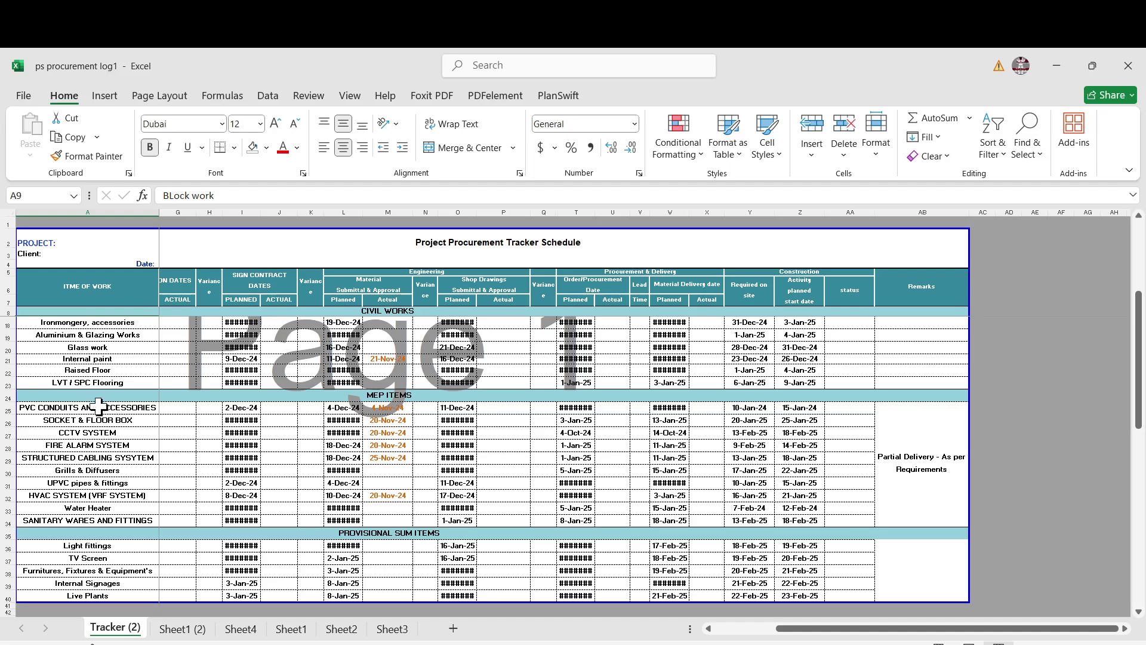
scroll(95, 418, up, 3)
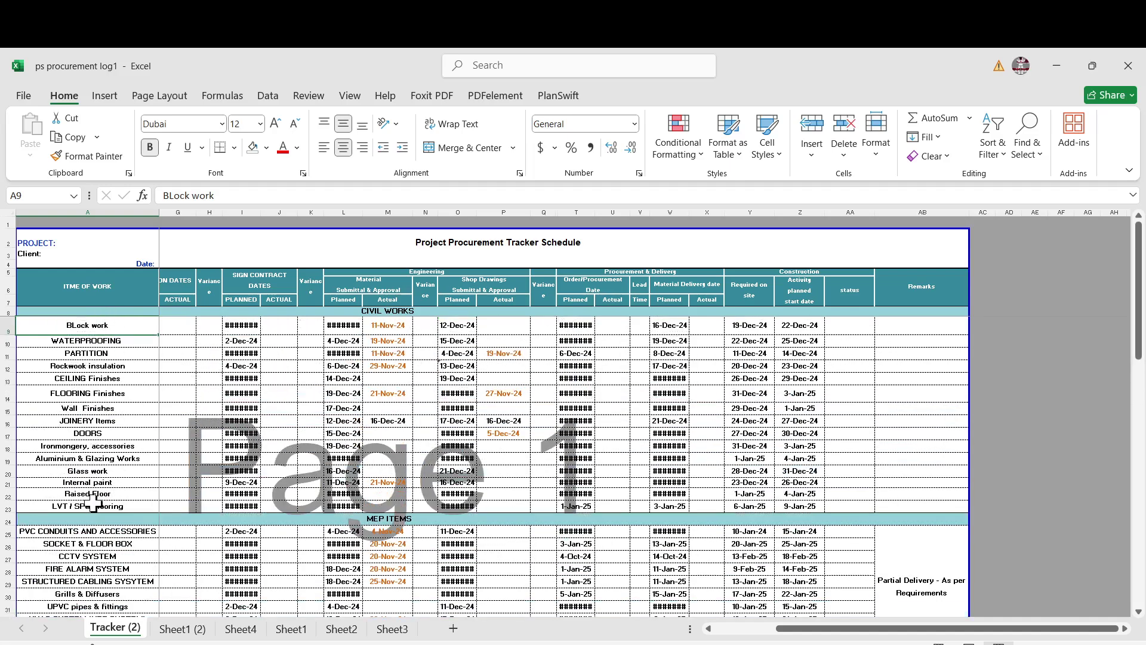
click(92, 353)
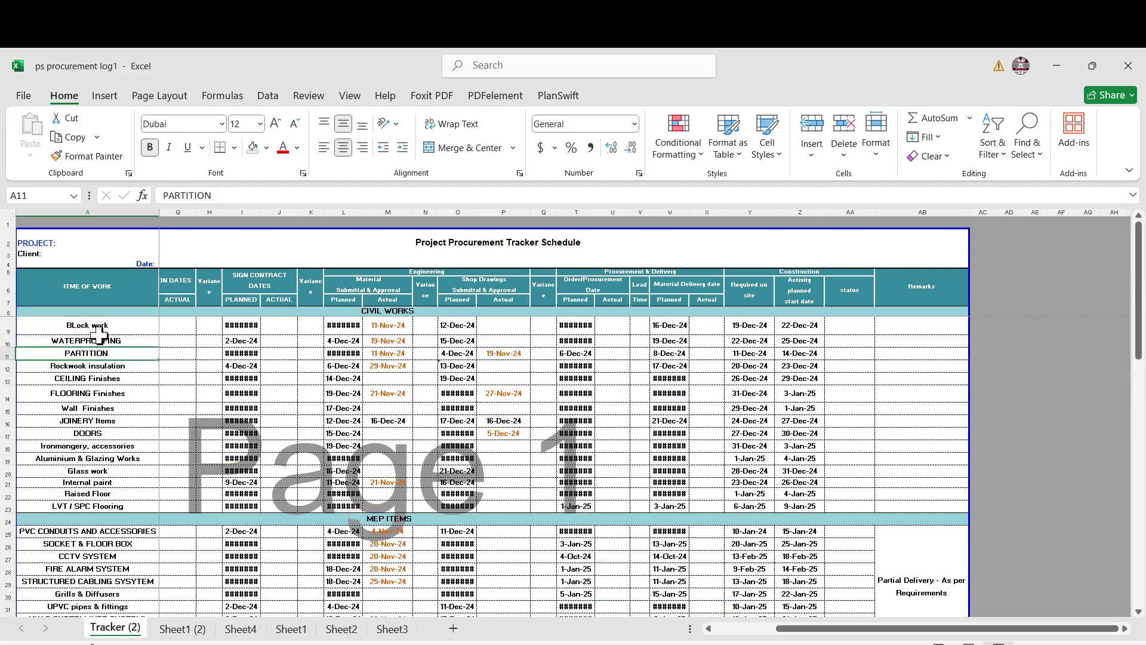
click(112, 302)
scroll(112, 302, up, 3)
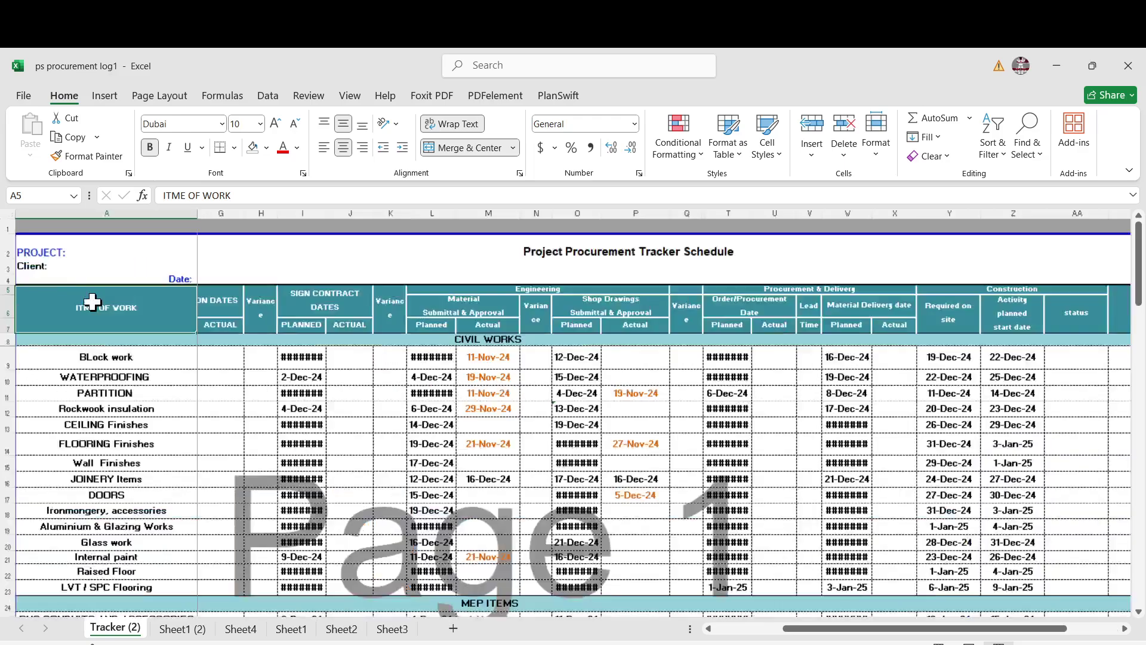
scroll(119, 340, up, 3)
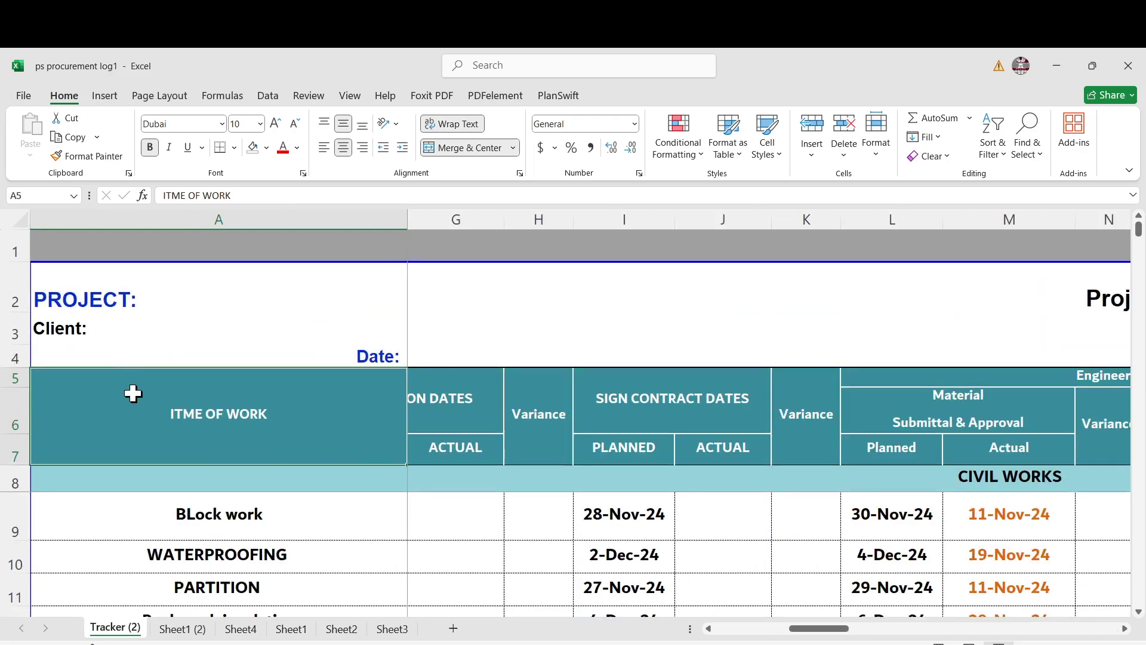
Review the Supplier S/C Name heading and the Prequalification Submission Date headings, including Planned and Variance
key(Right)
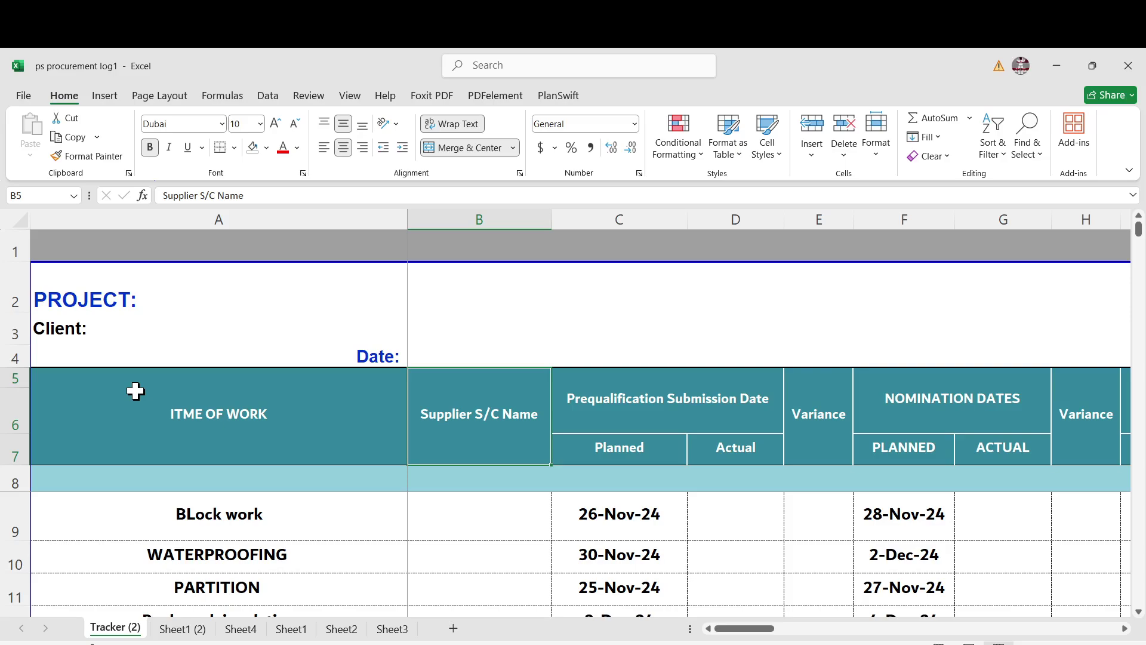
key(Right)
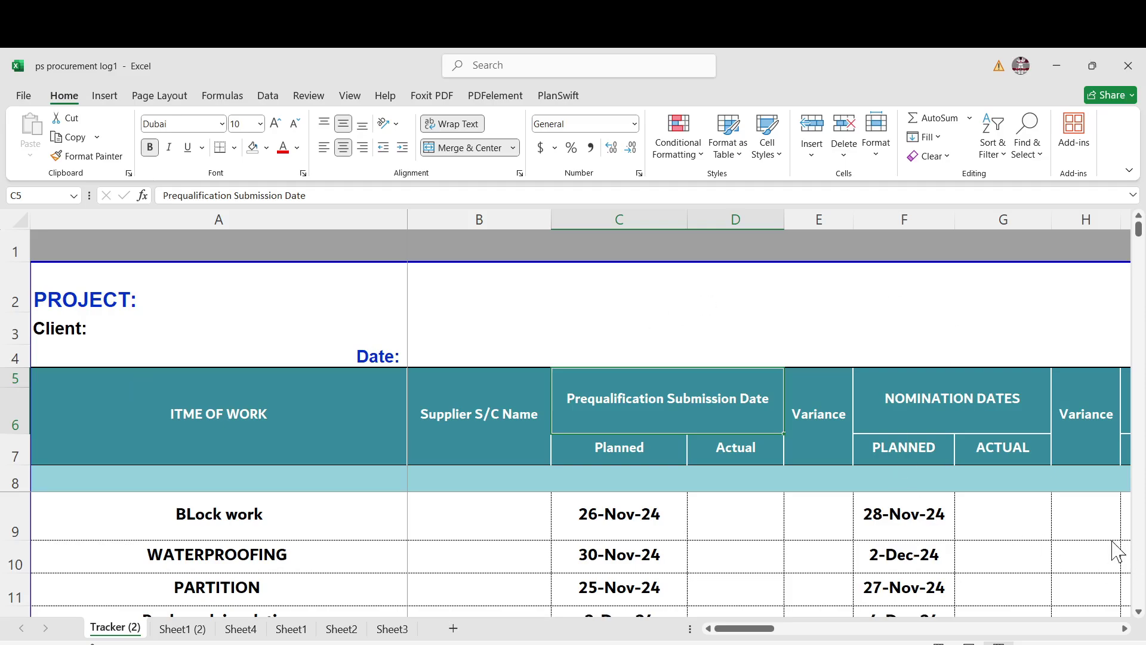
click(587, 449)
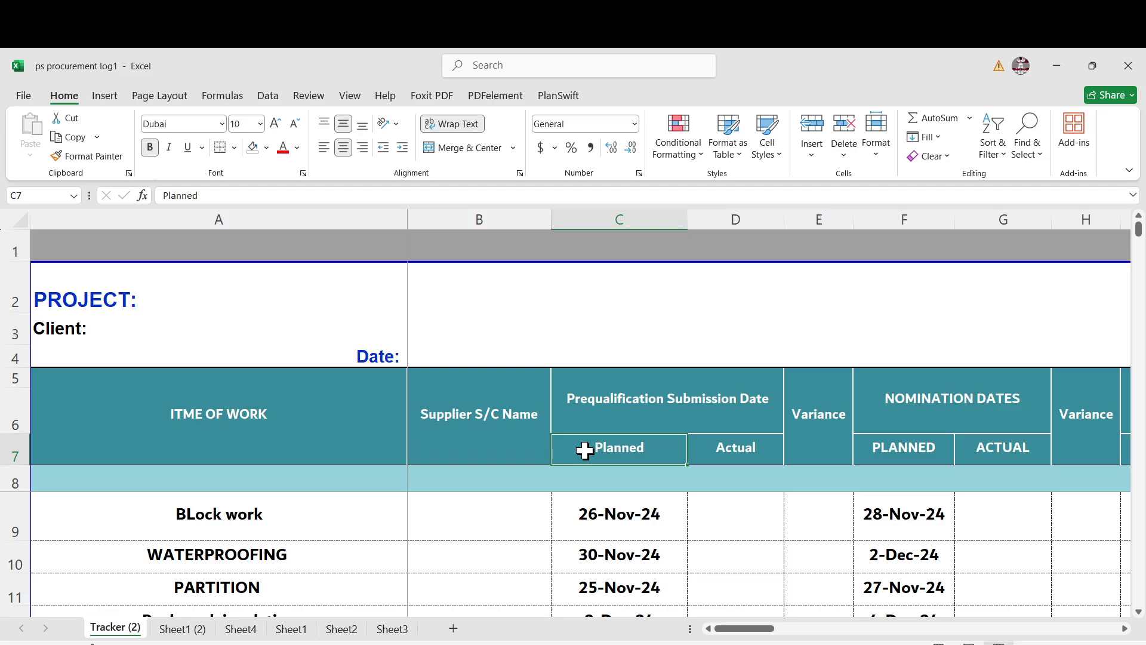
click(813, 446)
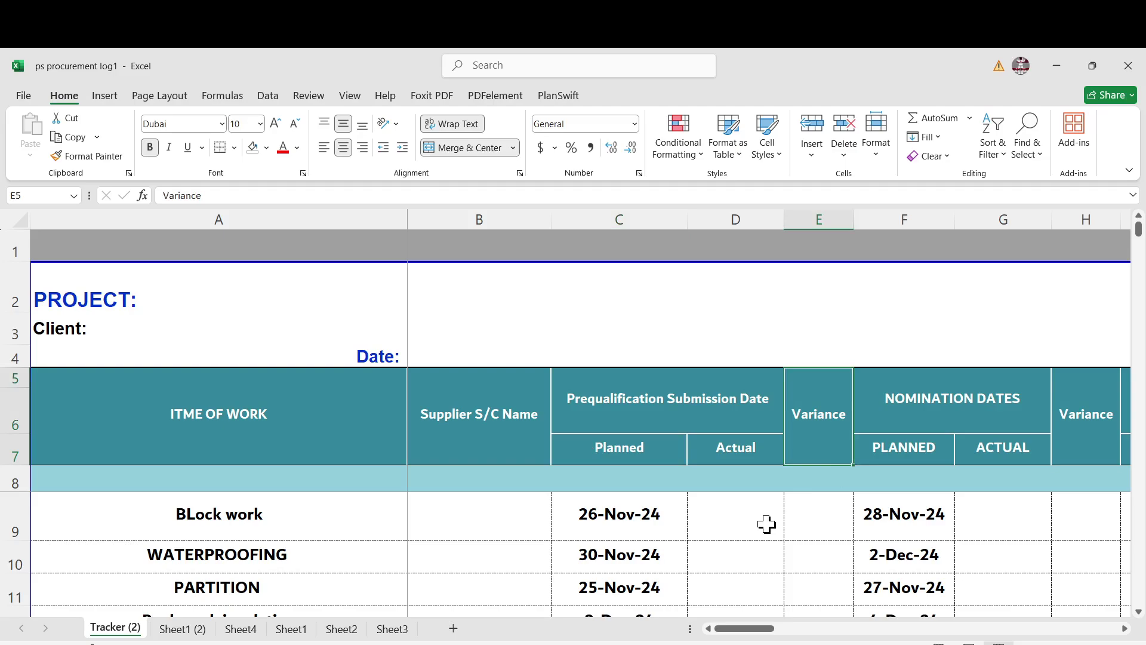
Review the NOMINATION DATES and SIGN CONTRACT DATES headings along with their Variance columns
key(Right)
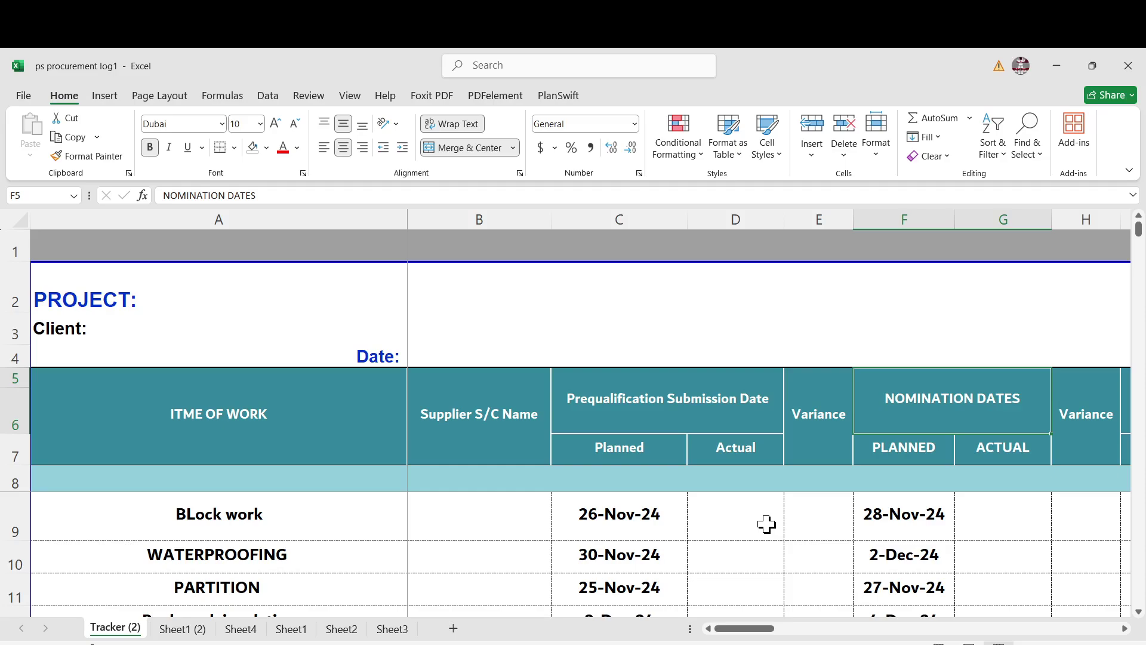
key(Right)
key(Right)
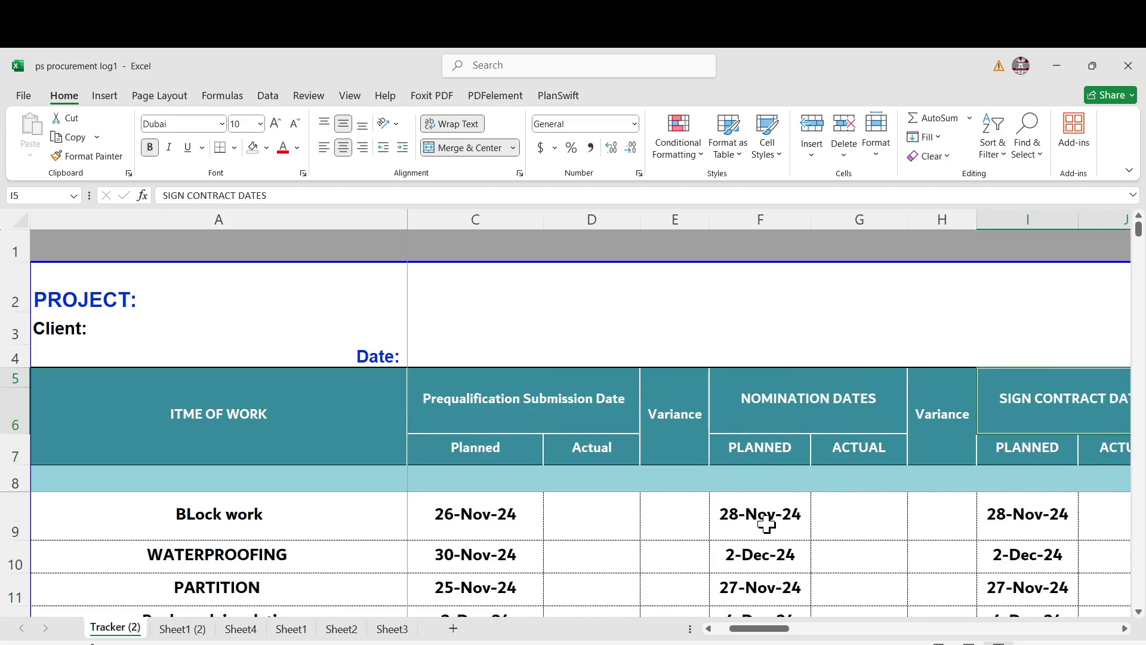
key(Right)
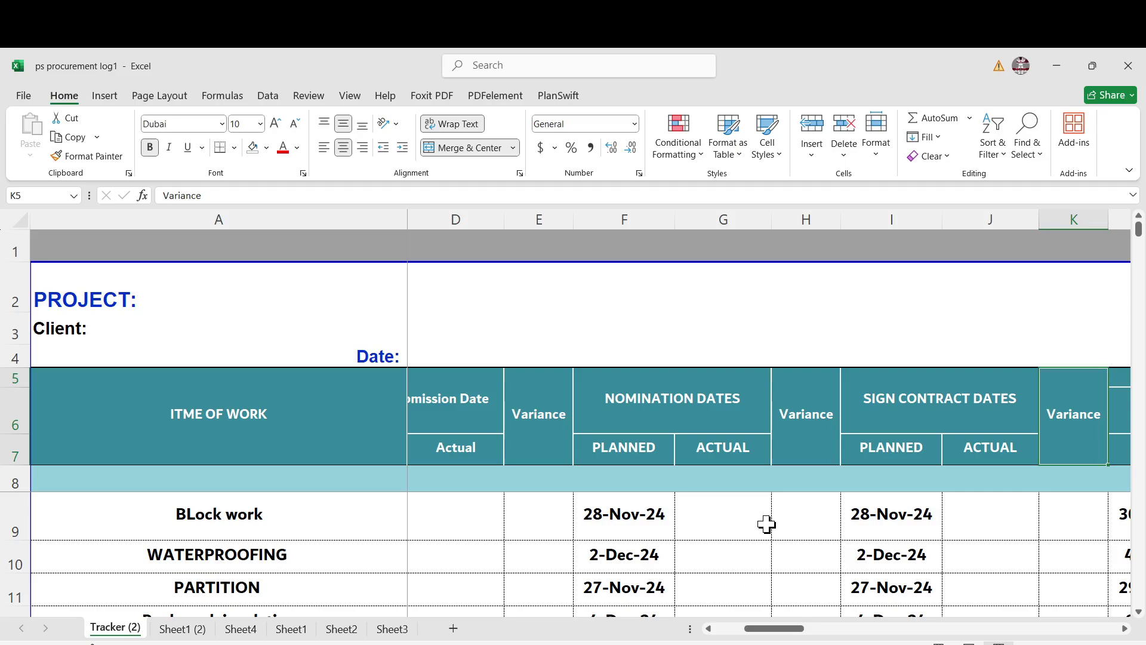
Examine the Engineering section's Material and Shop Drawings Submittal & Approval headings and their Variance columns
key(Right)
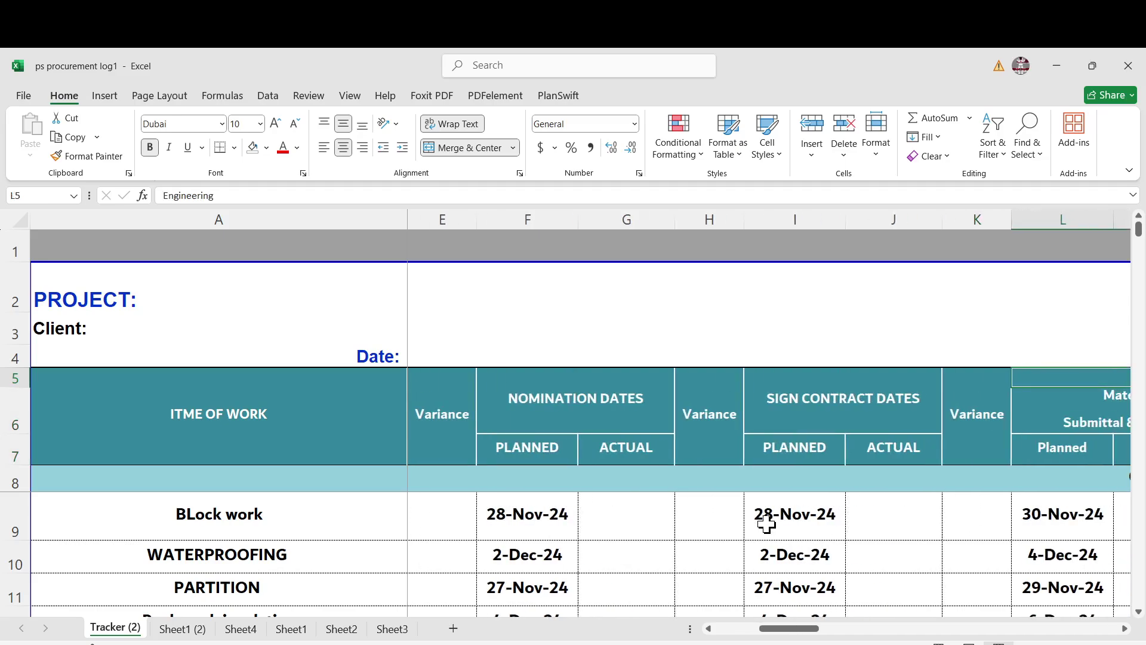
key(Right)
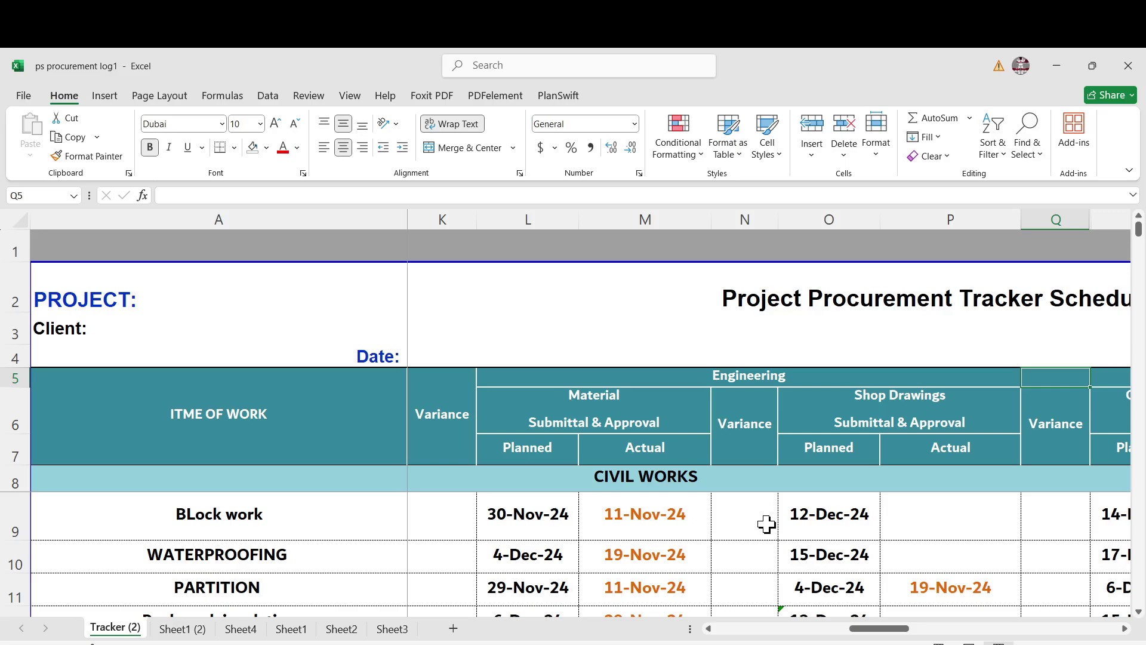
click(622, 423)
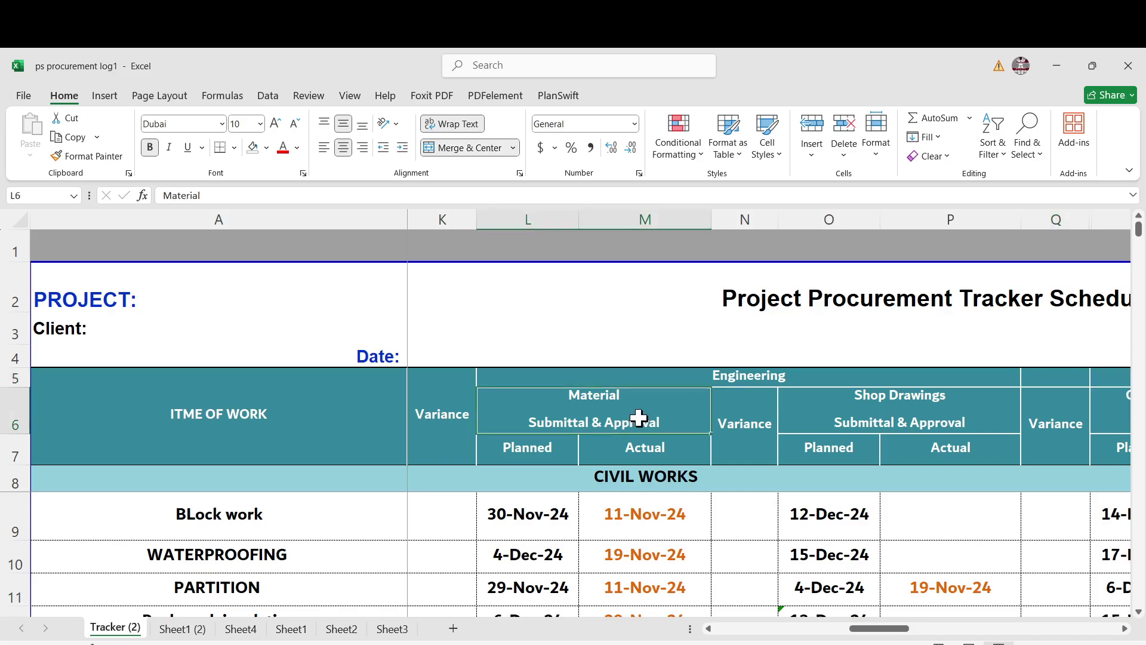
key(Right)
key(Right)
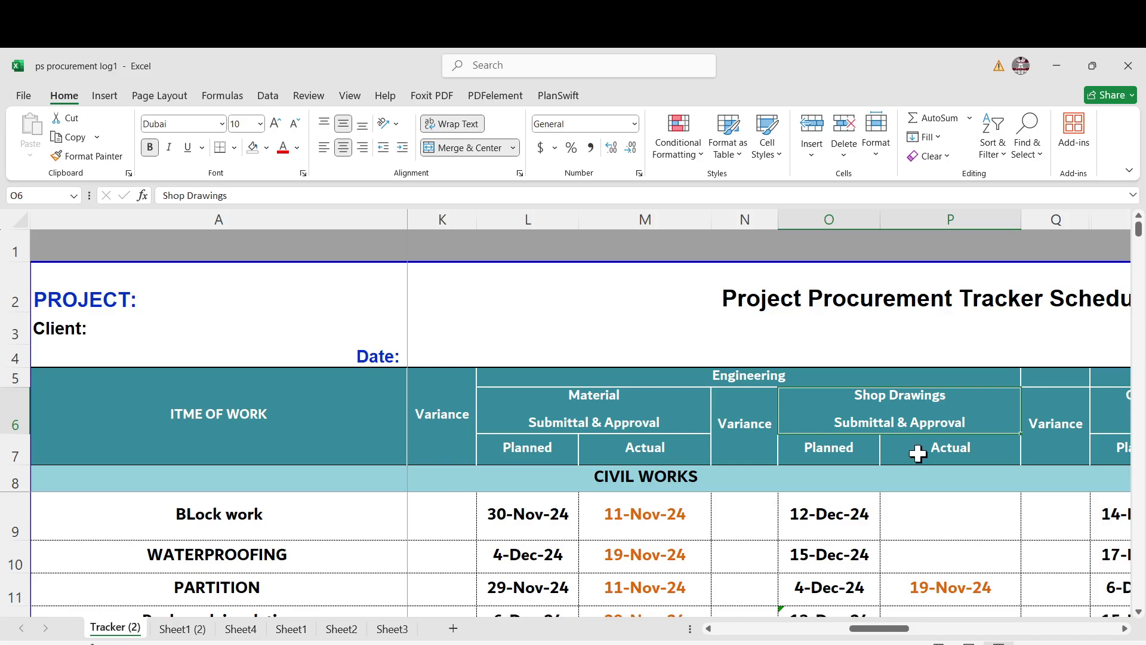
click(863, 452)
key(Right)
key(Right)
key(Right)
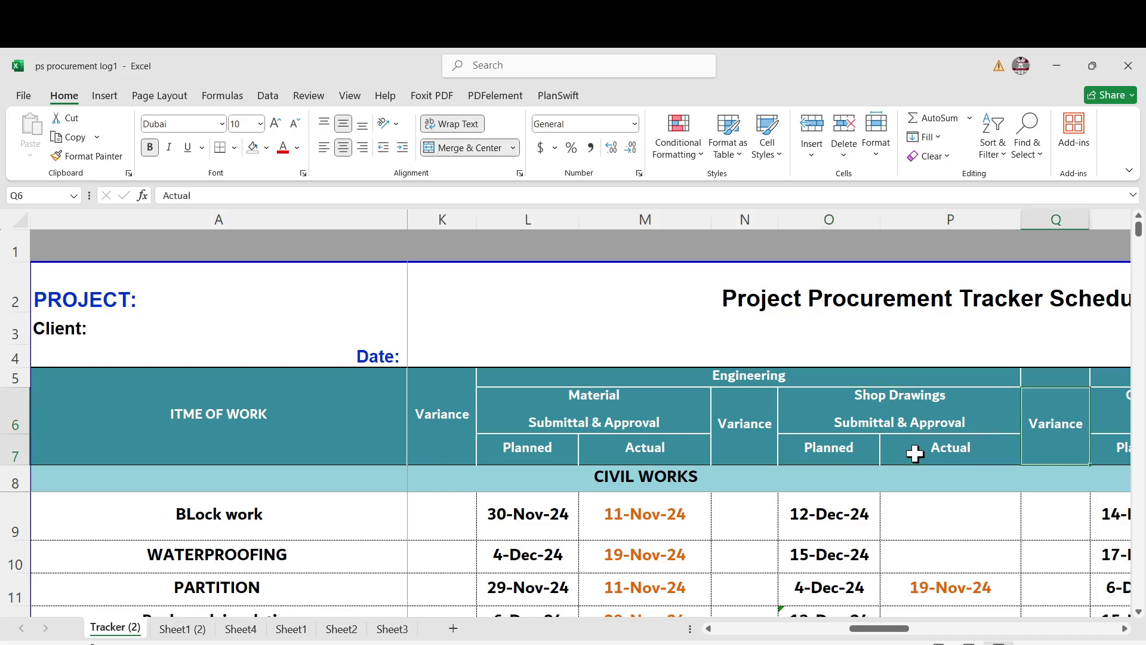
Examine the Procurement & Delivery section's Order/Procurement Date, Lead Time and Material Delivery date headings
key(Right)
key(Right)
key(Right)
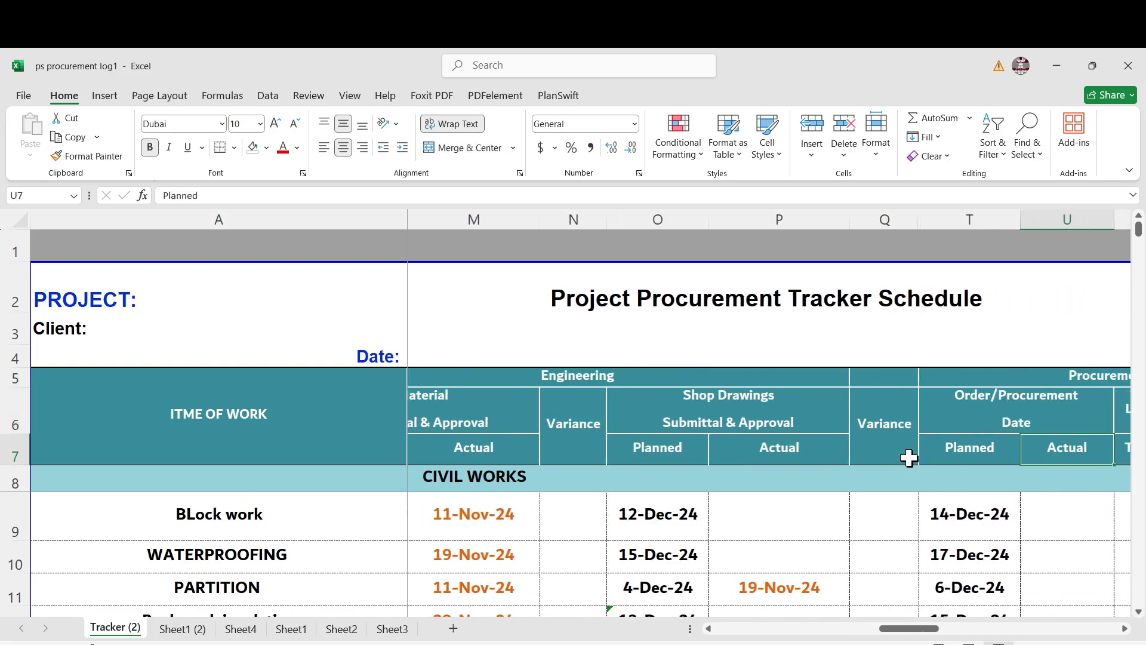
key(Right)
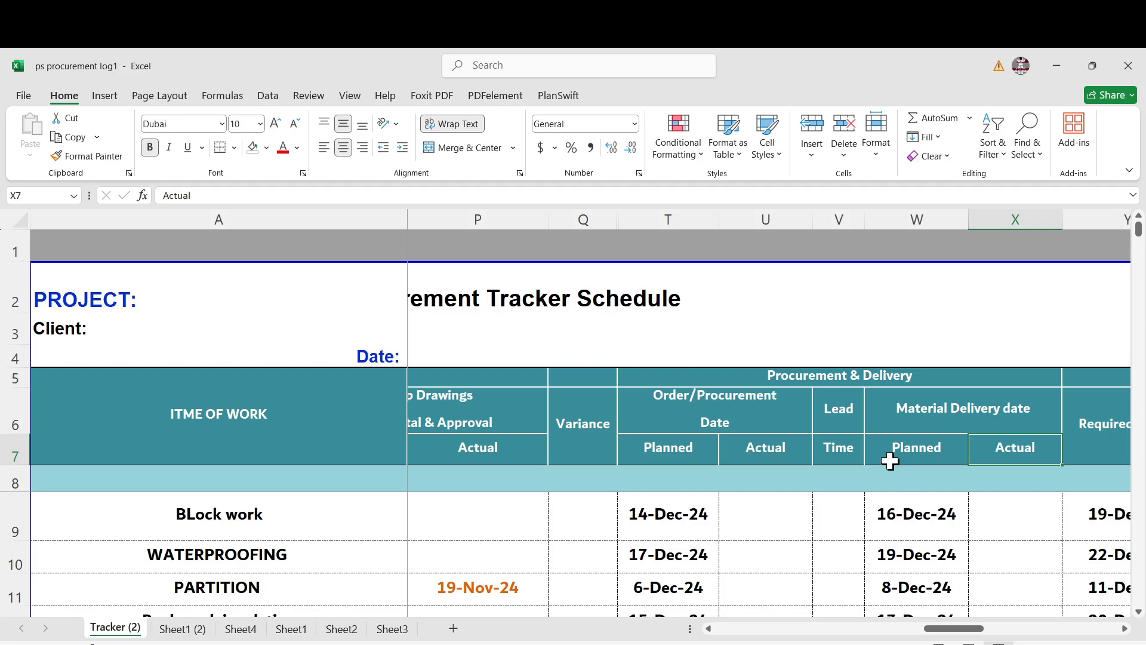
key(Right)
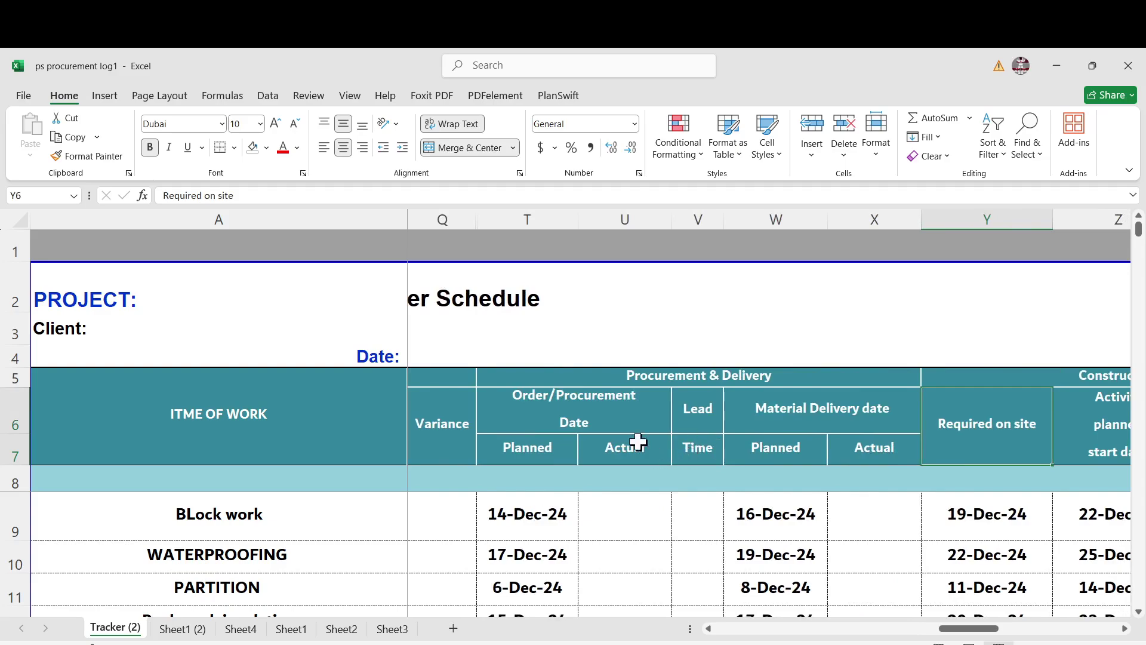
click(697, 447)
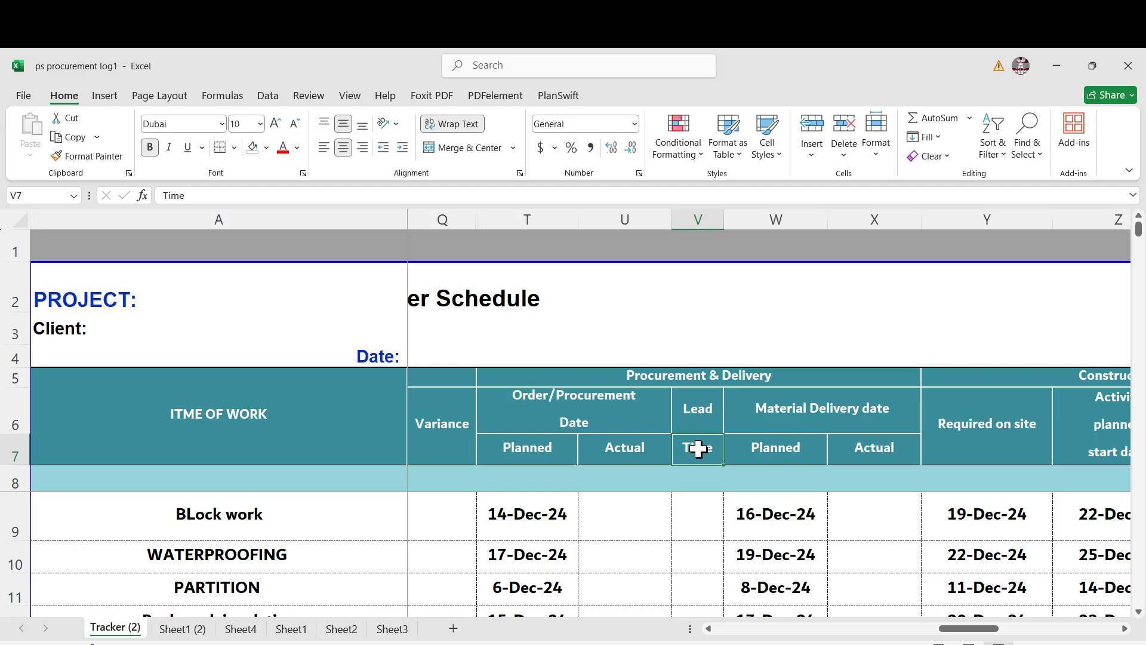
key(Right)
key(Right)
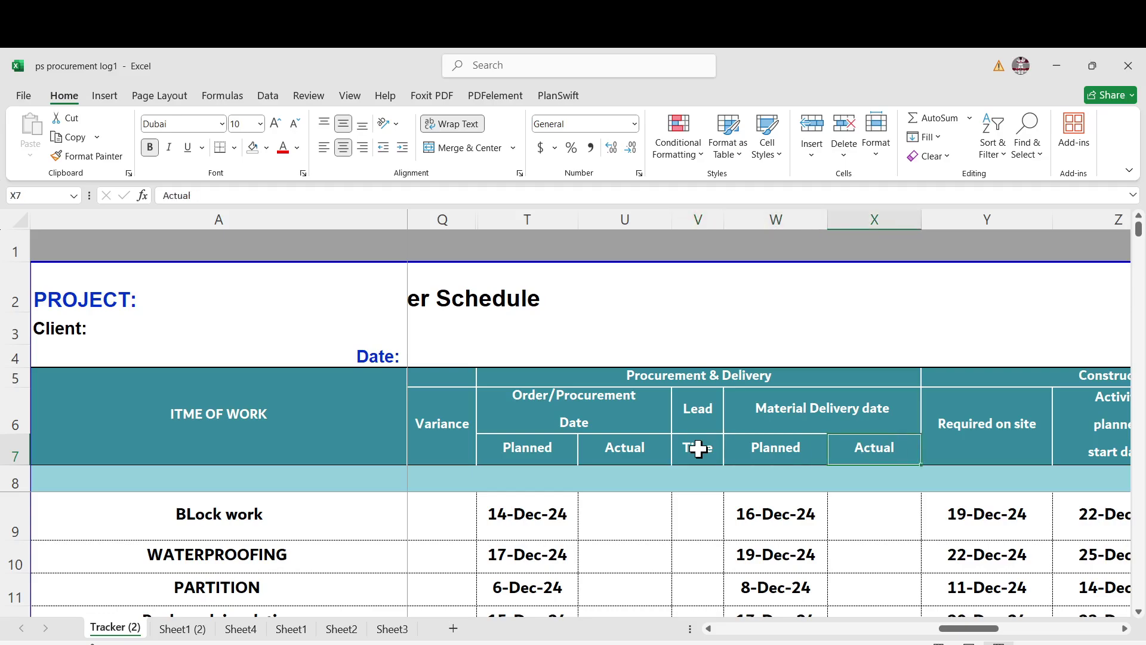
click(737, 445)
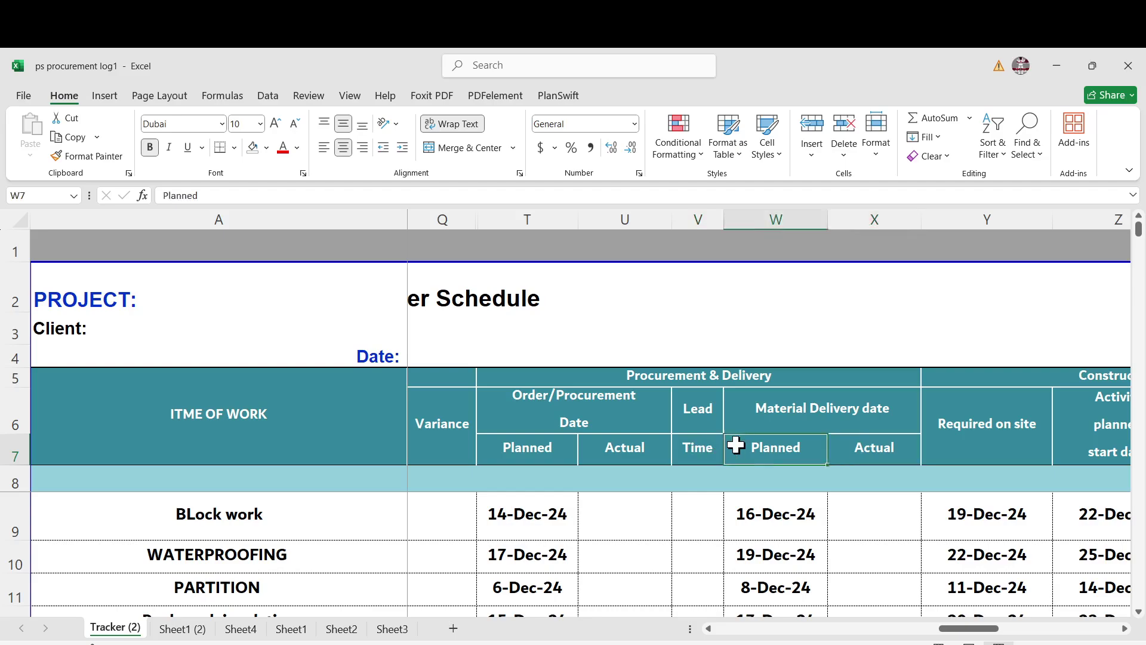
click(858, 456)
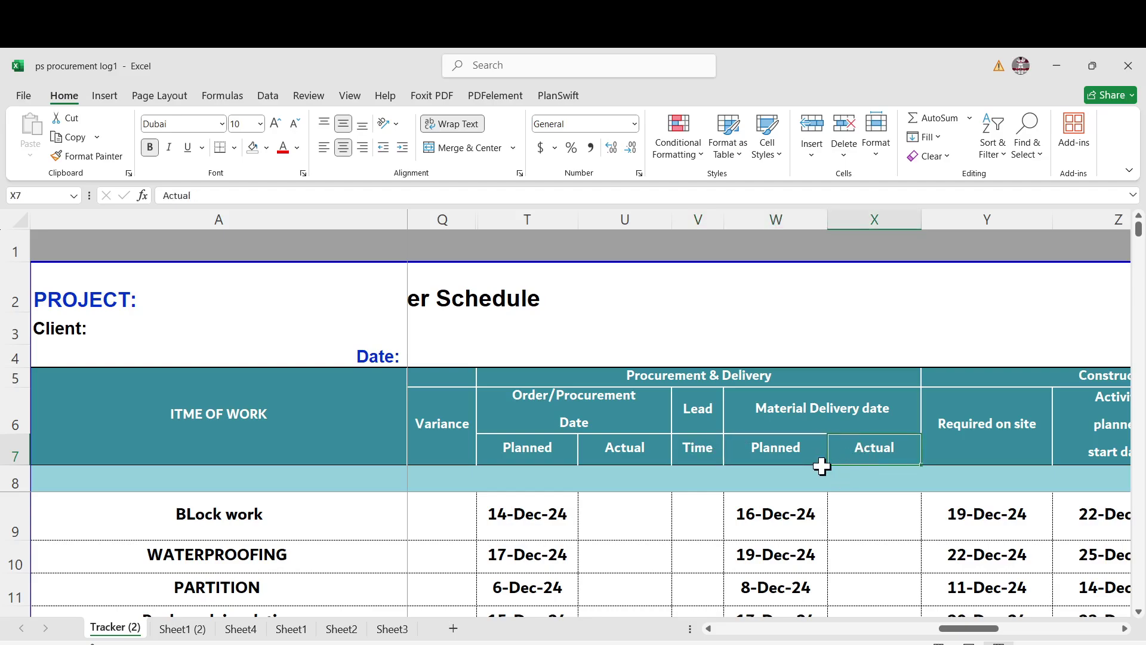
Examine the Construction section's Required on site, Activity planned start date and status headings, along with the Block work start date and status cells
key(Right)
key(Right)
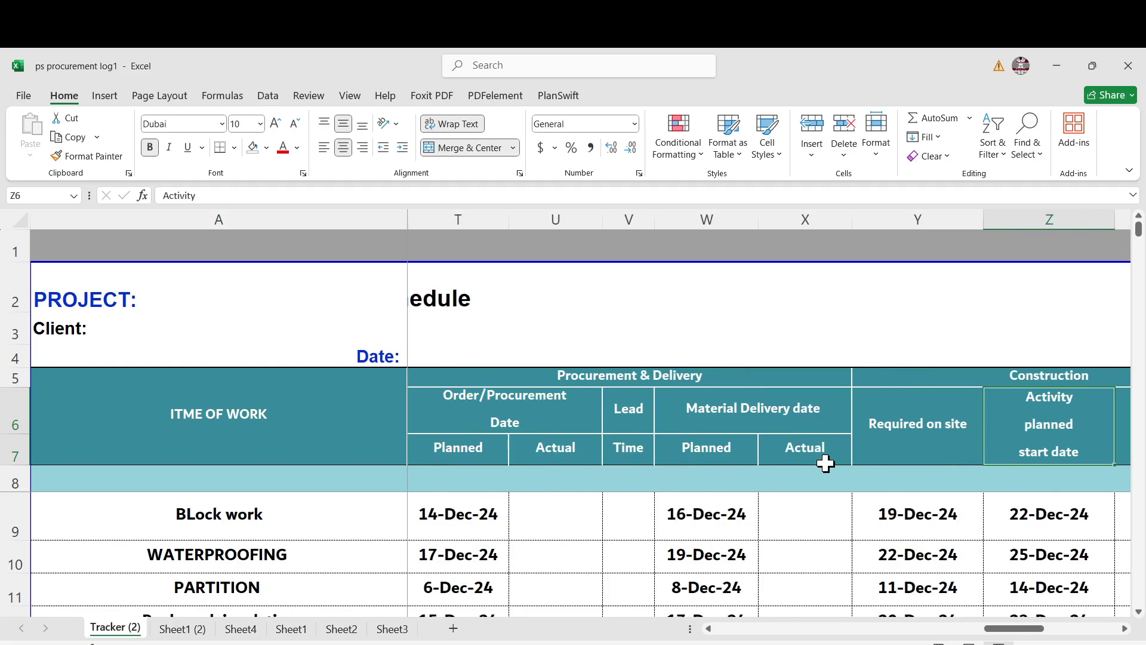
key(Right)
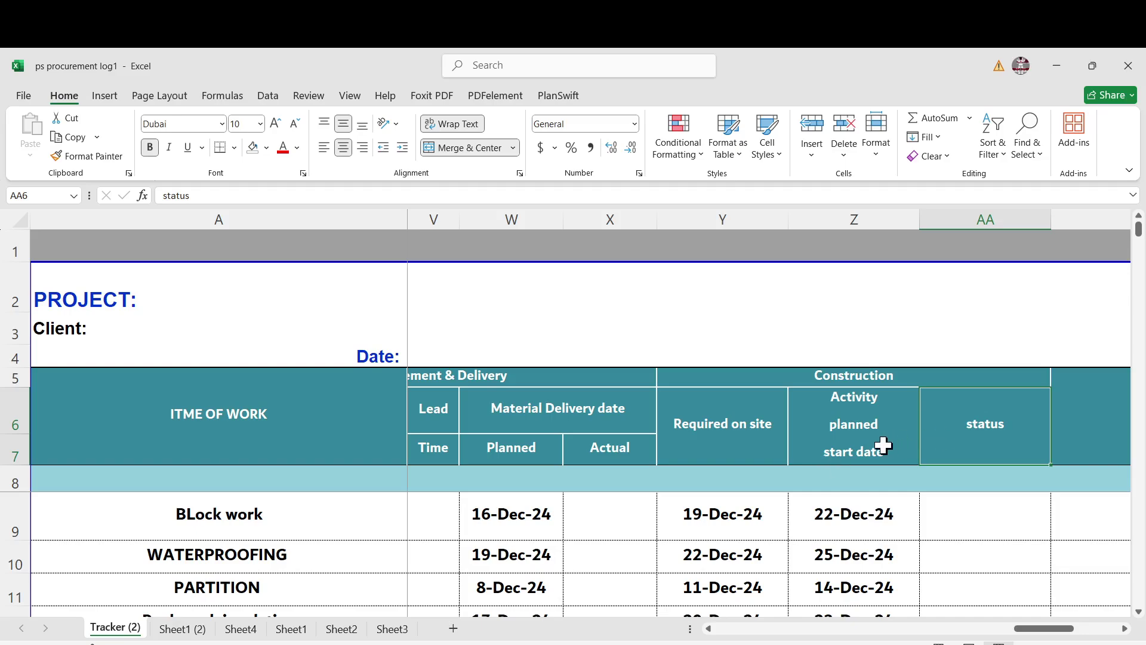
click(852, 530)
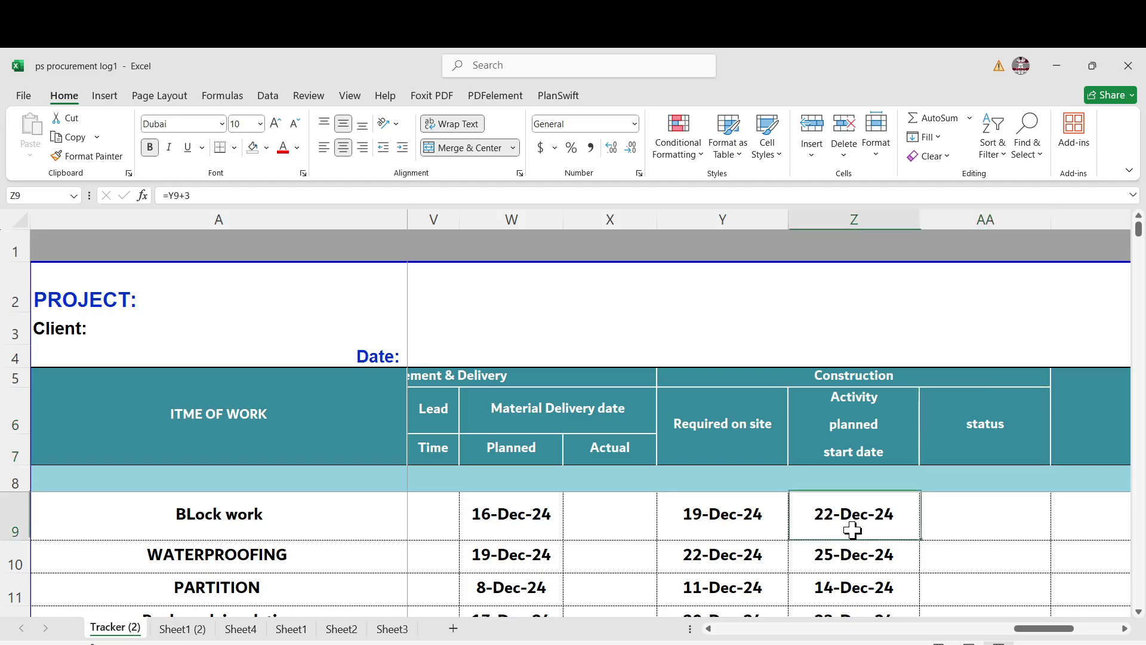
click(960, 518)
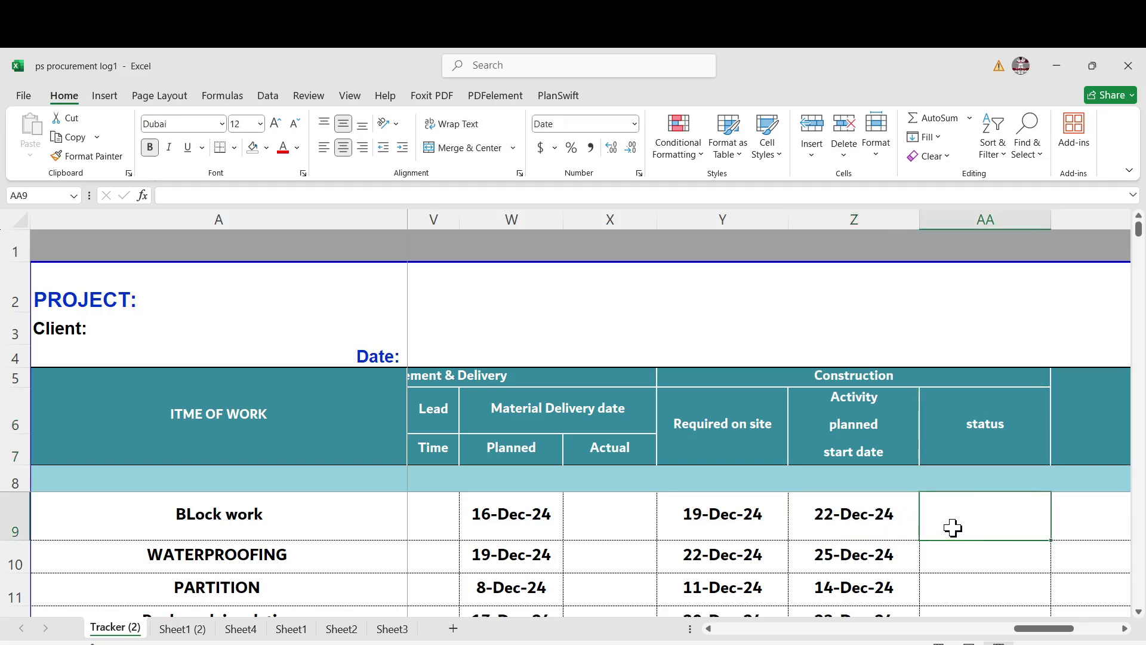
click(937, 422)
text(`)
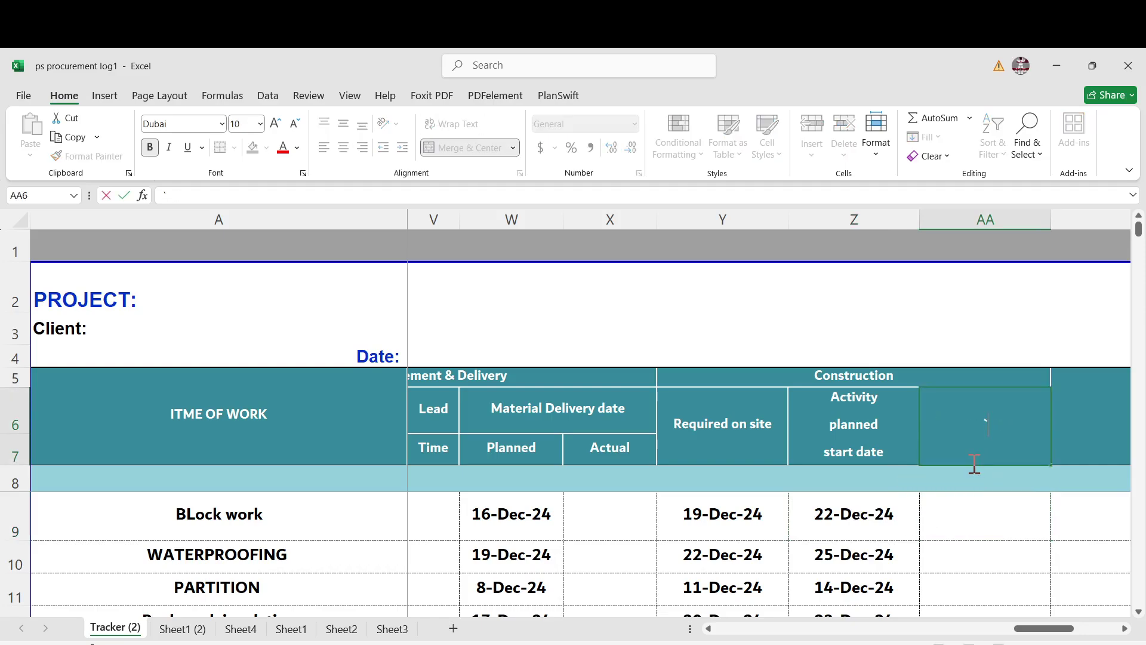
text(`)
click(861, 449)
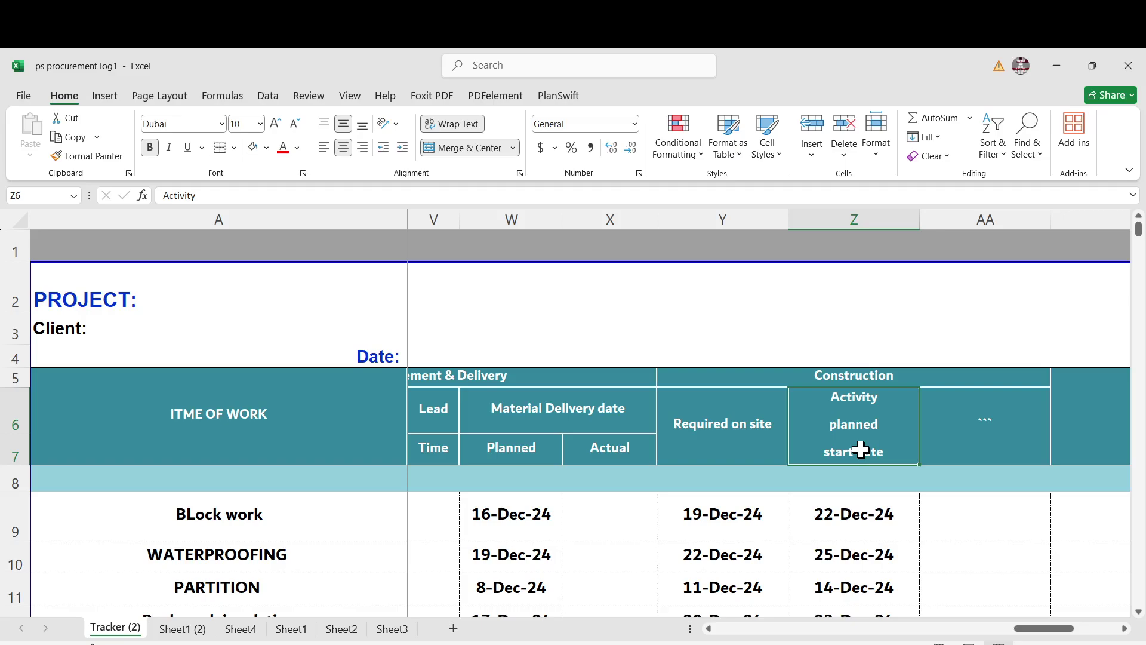
key(Right)
key(Right)
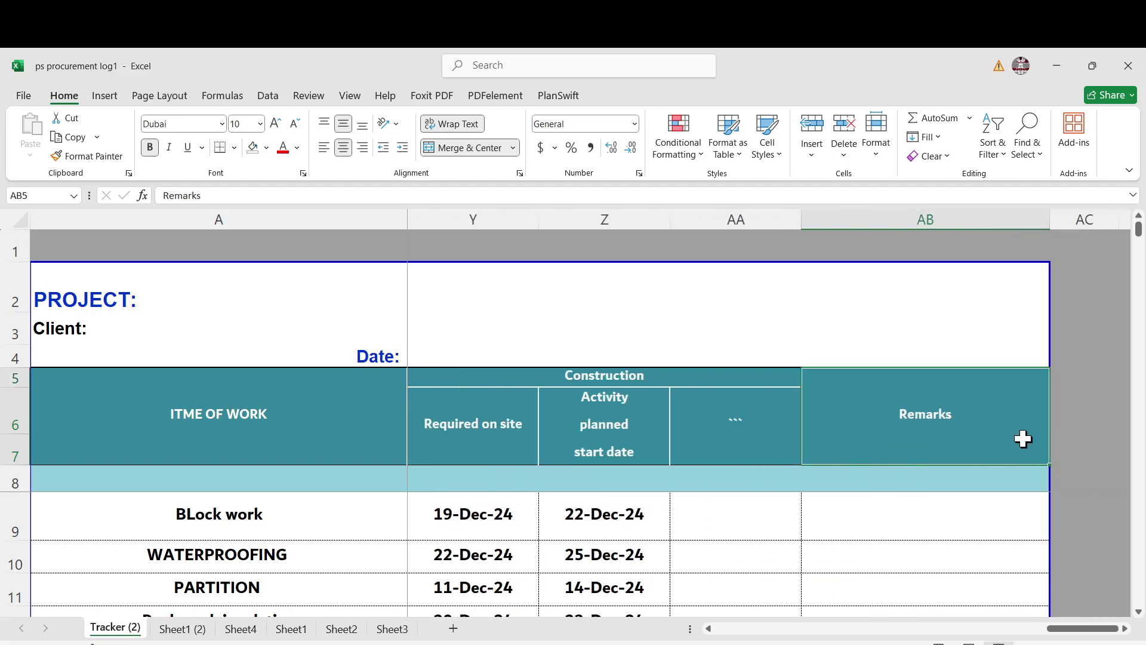
scroll(954, 465, down, 3)
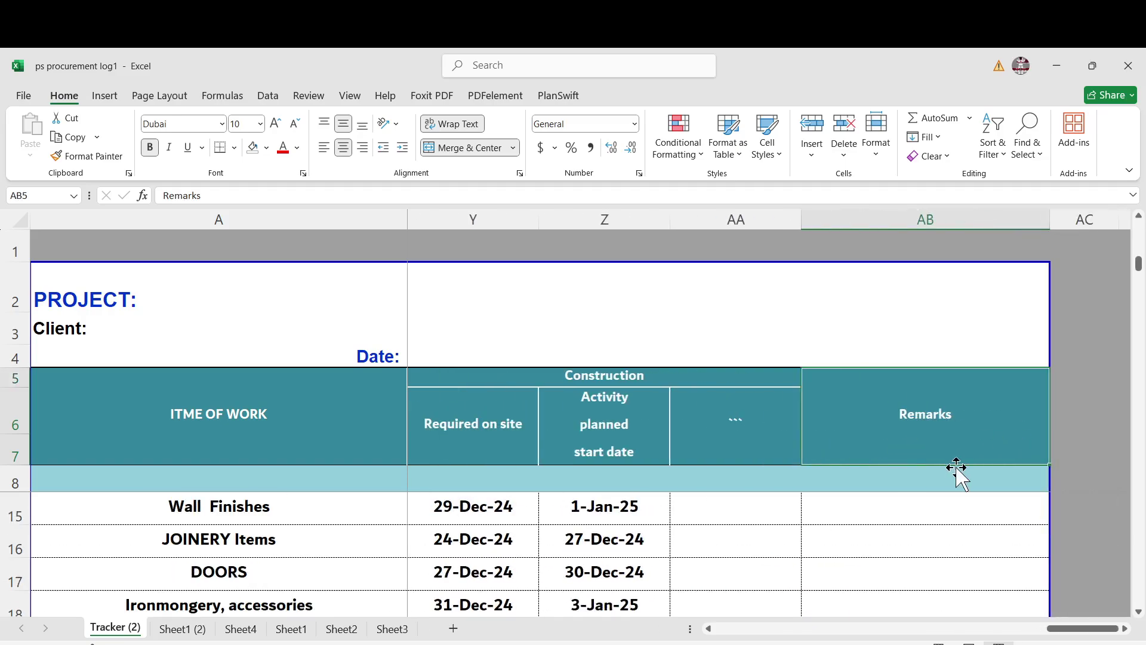
scroll(953, 492, up, 3)
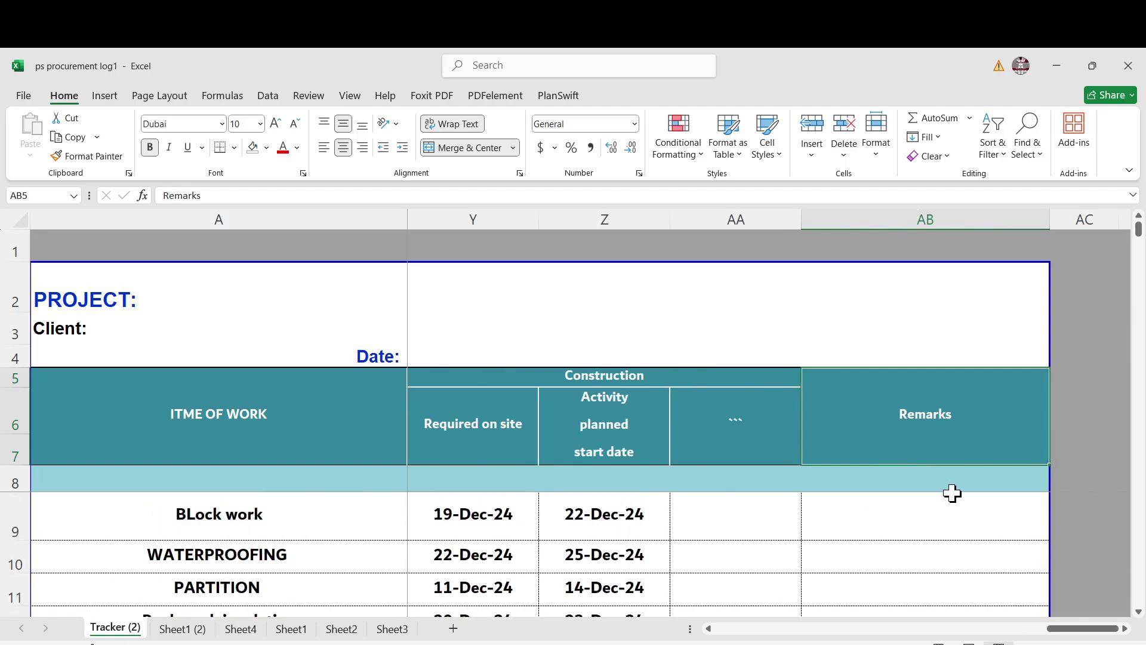
key(ctrl+z)
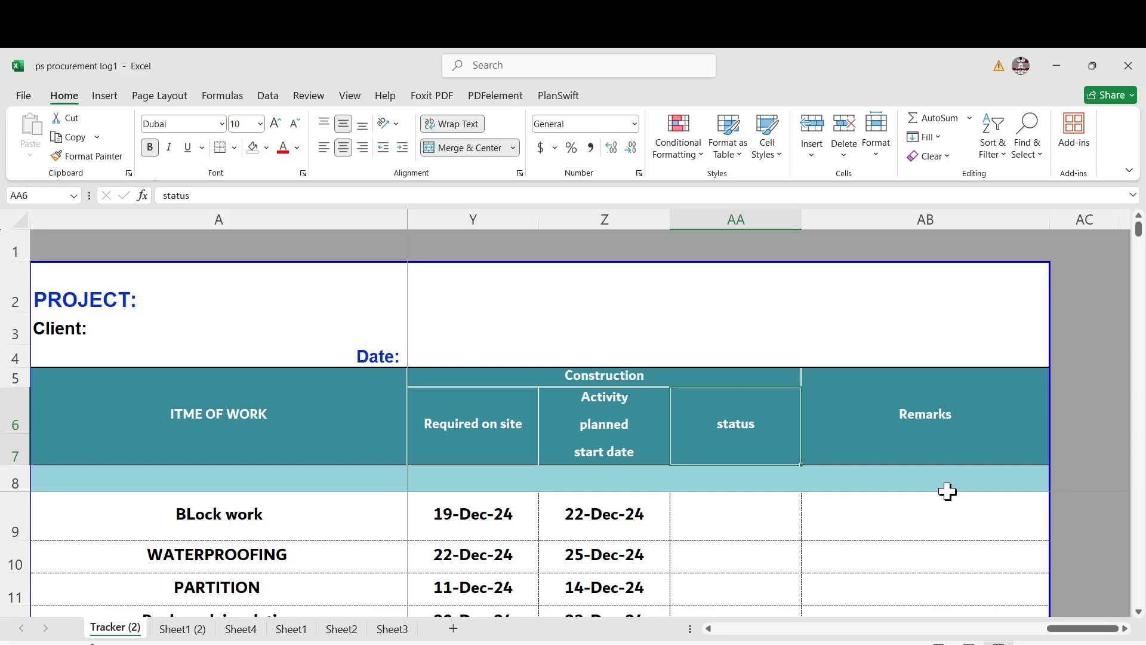
Review the Remarks heading, then look over the whole tracker's CIVIL WORKS, MEP ITEMS and PROVISIONAL SUM ITEMS sections
click(965, 458)
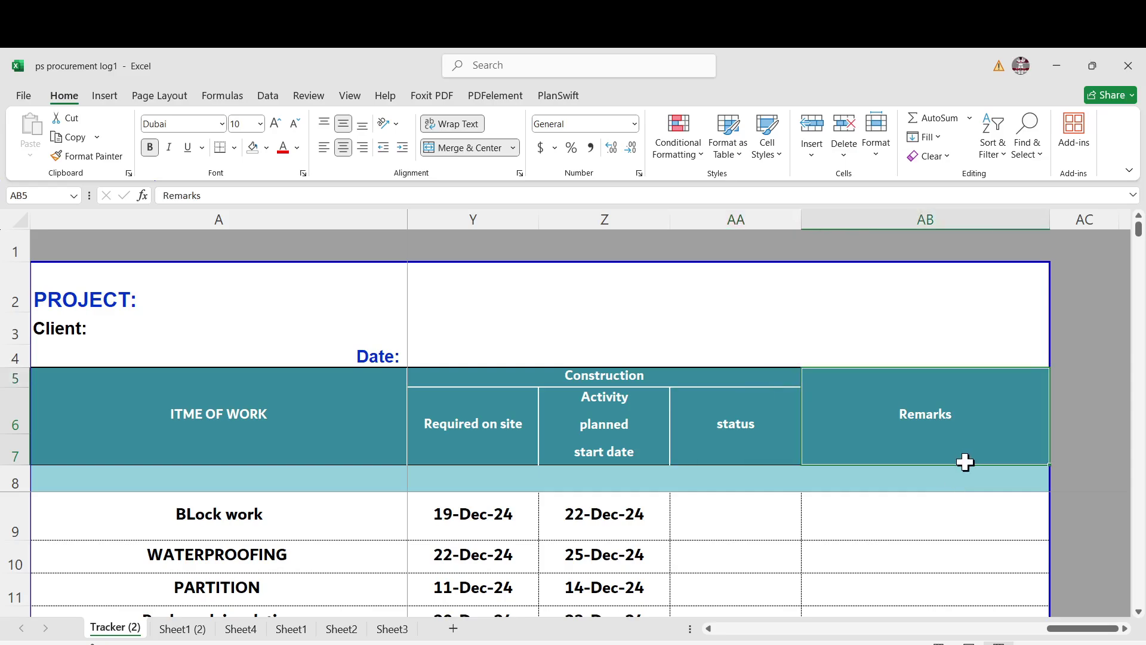
scroll(955, 430, down, 2)
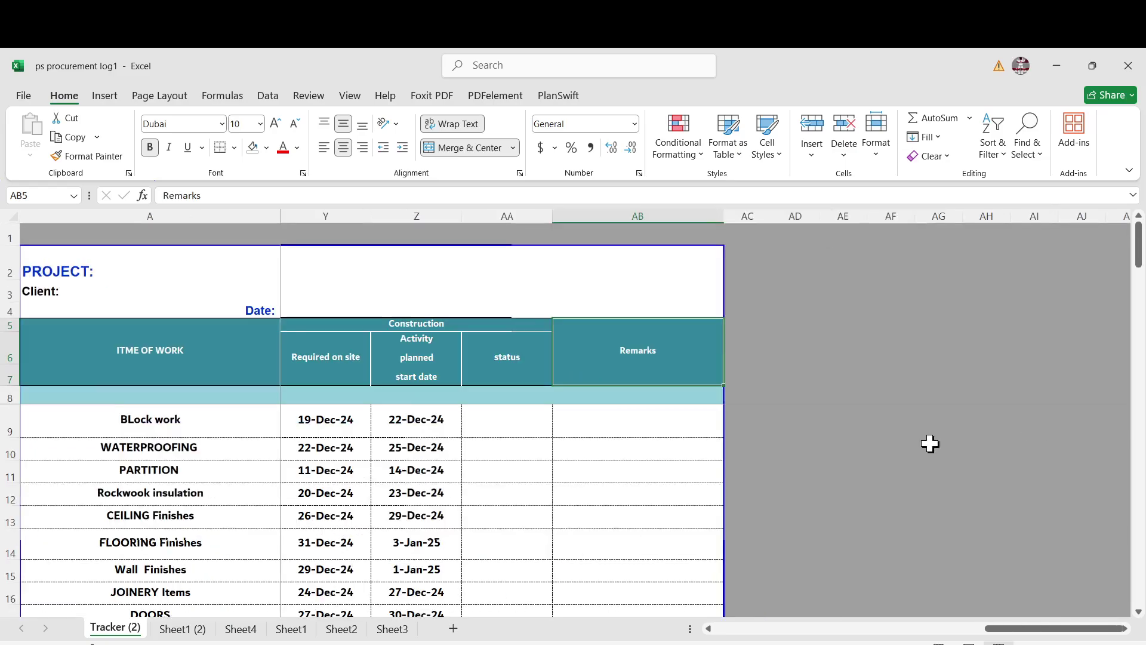
drag(977, 632, 720, 634)
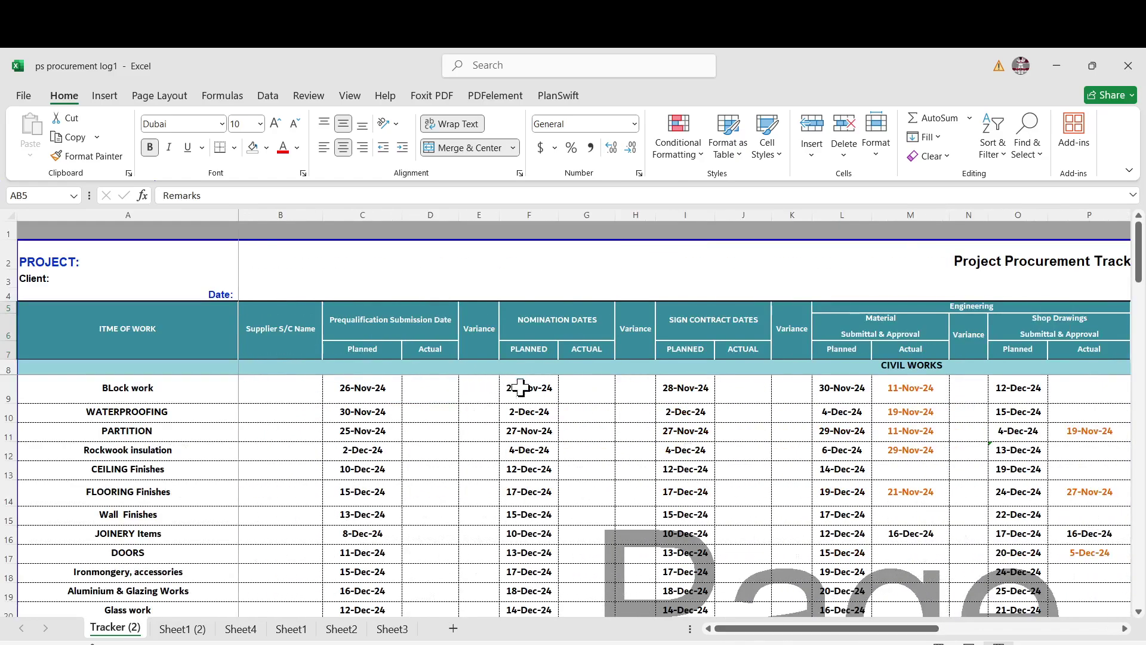
scroll(523, 388, down, 1)
scroll(526, 392, down, 1)
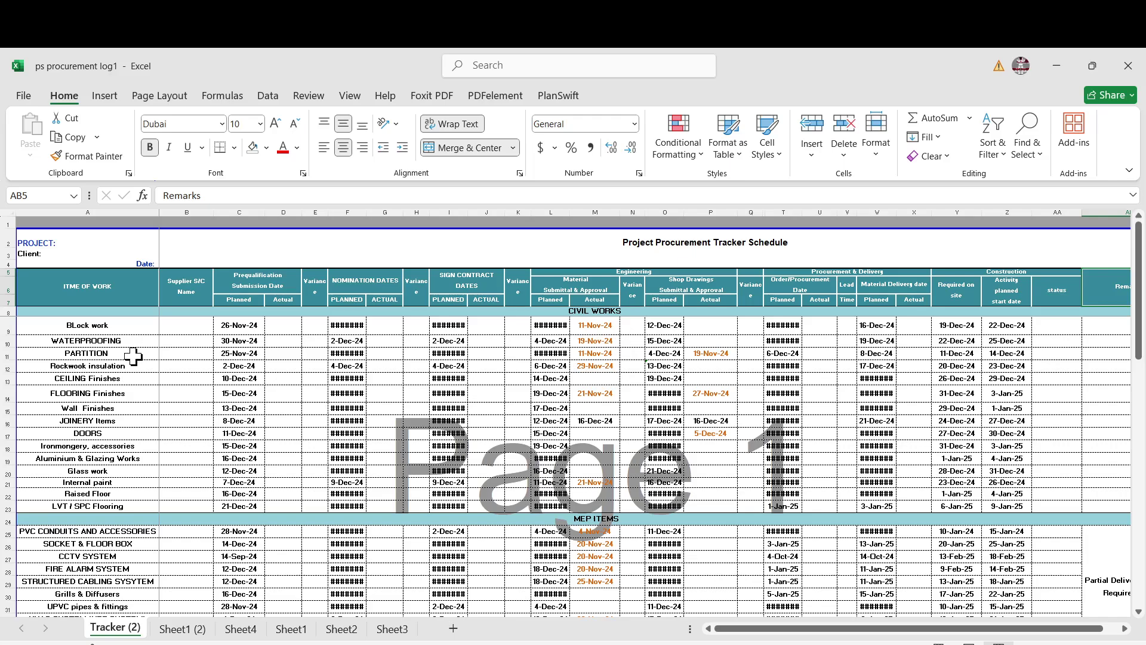
scroll(137, 370, down, 4)
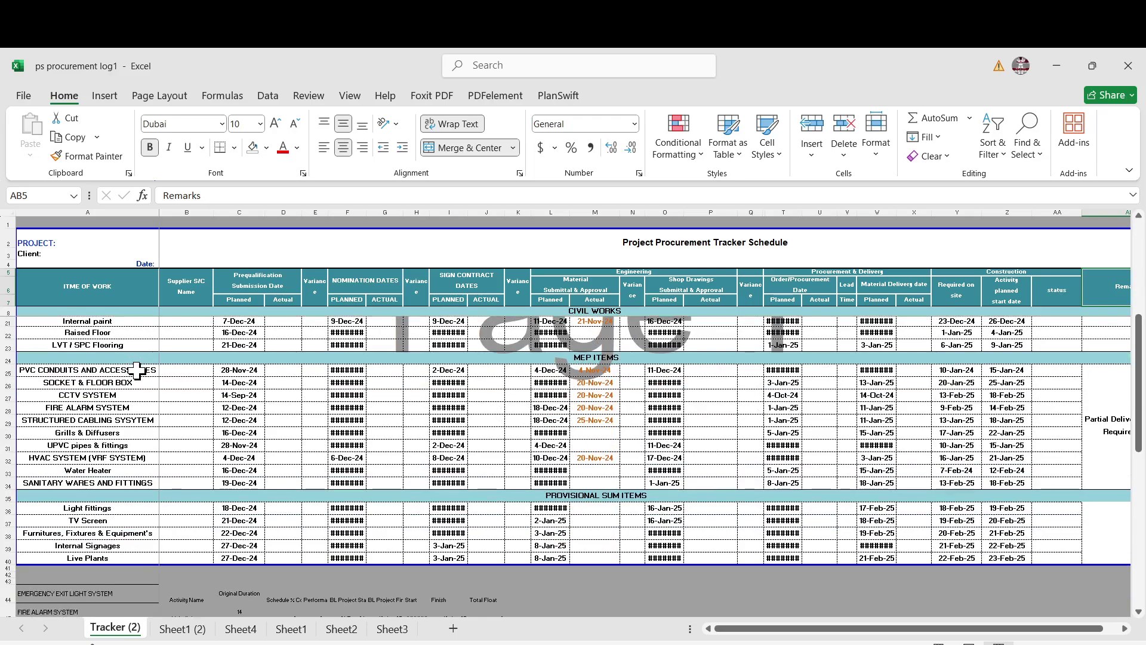